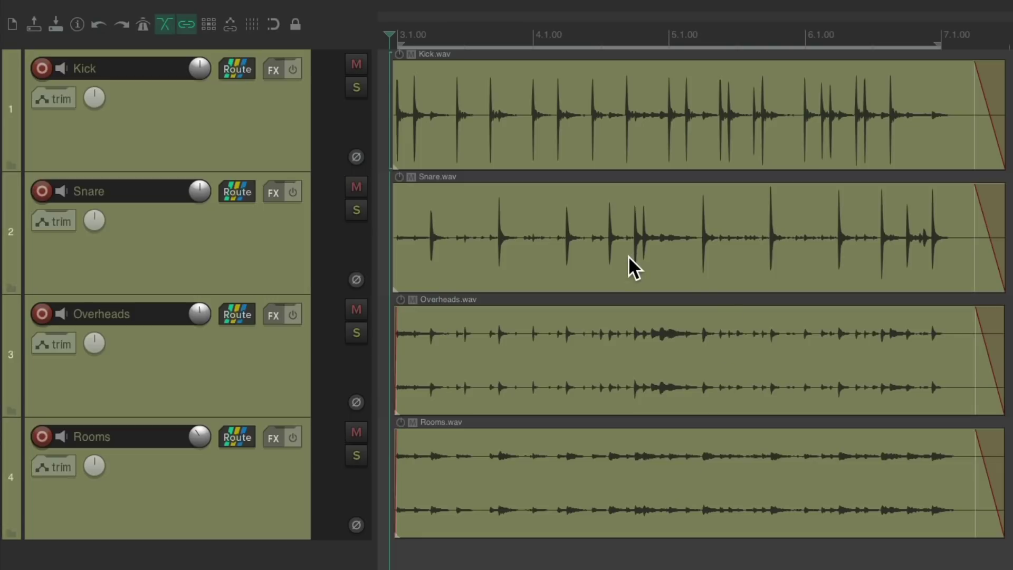
Play back the unprocessed drums, then solo the Kick track.
key("space")
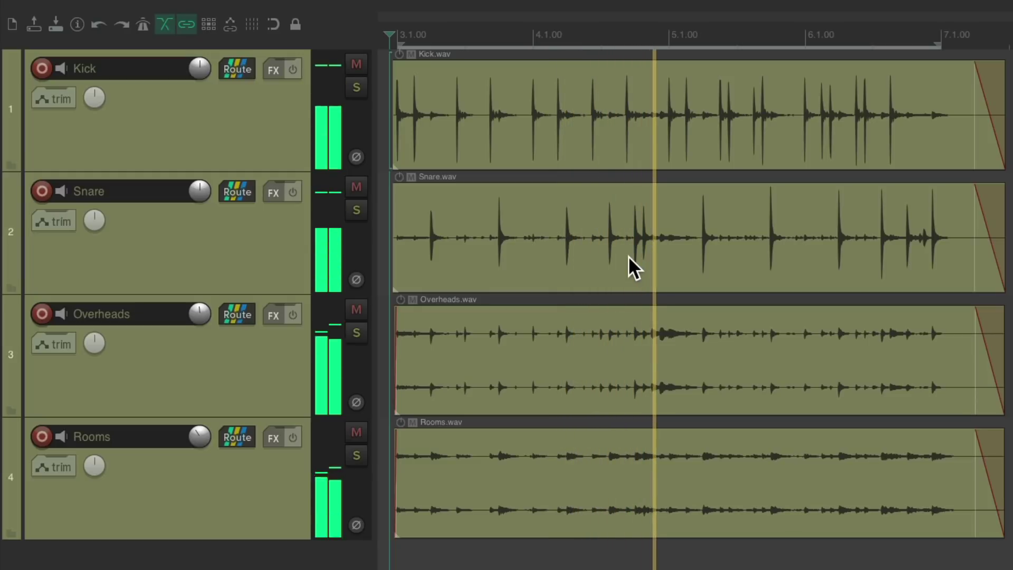
key("space")
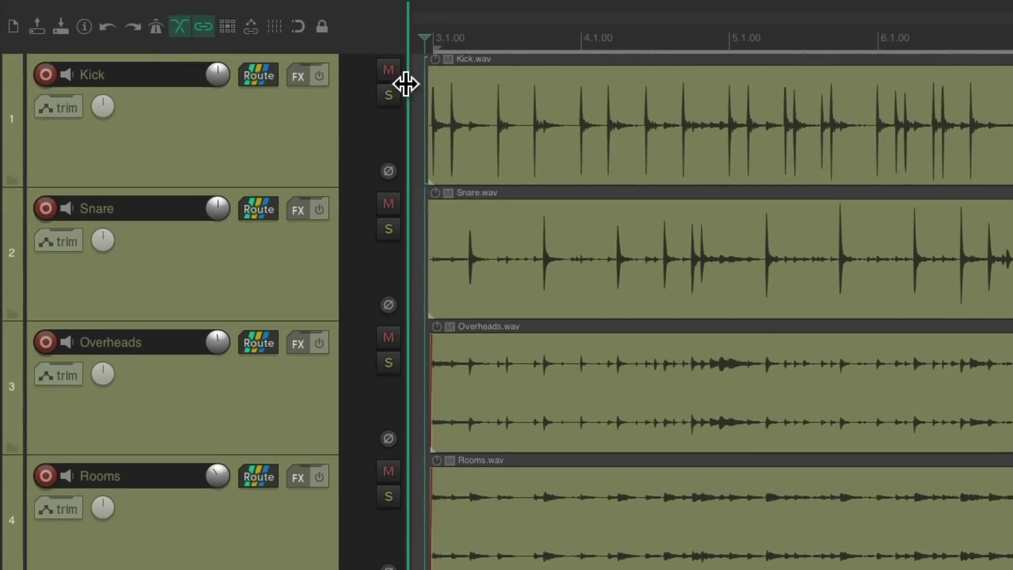
left_click(362, 87)
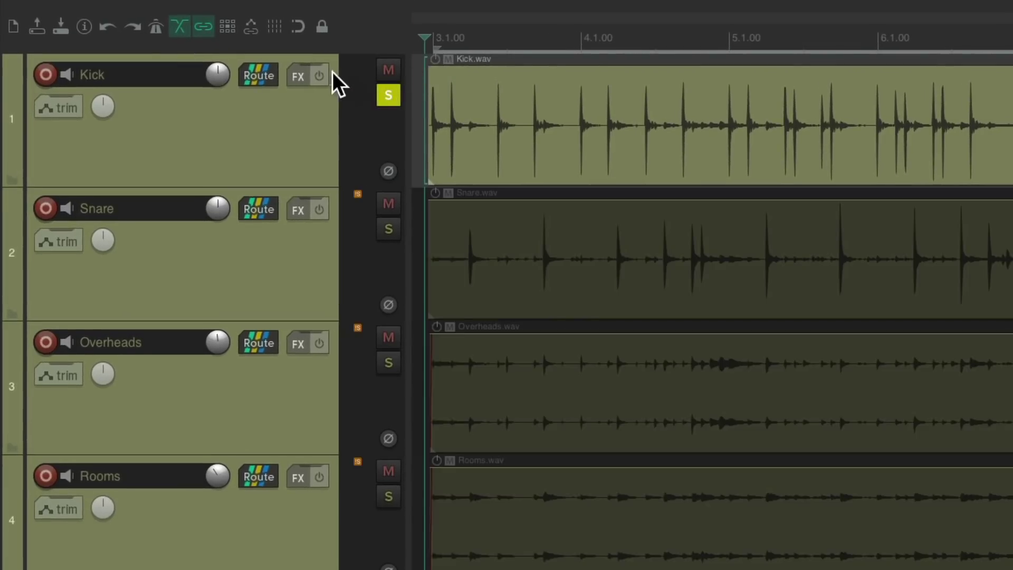
Add JS: Transient Controller to the Kick track by filtering for 'transient'.
left_click(299, 77)
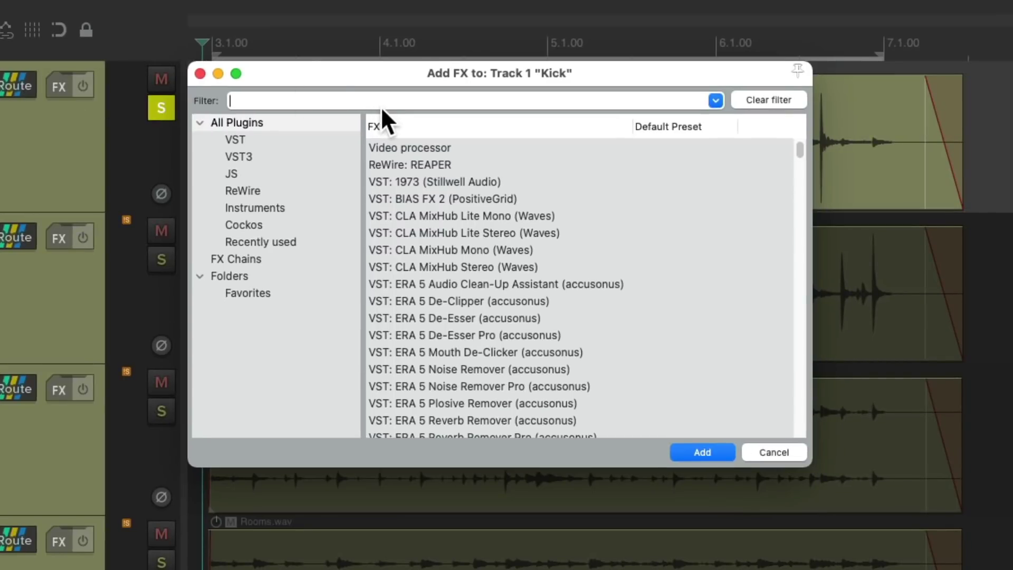
type("transient")
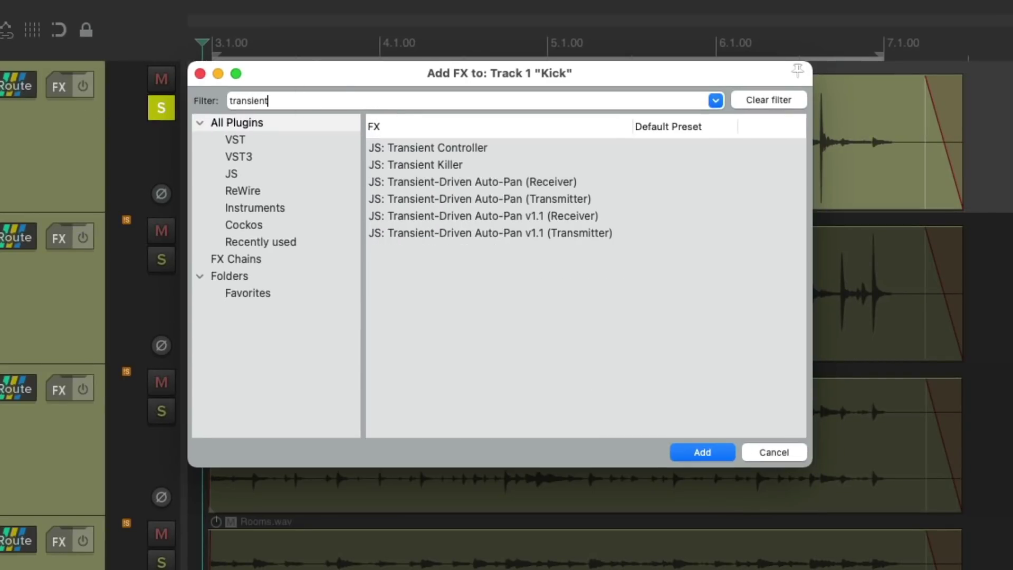
left_click(514, 142)
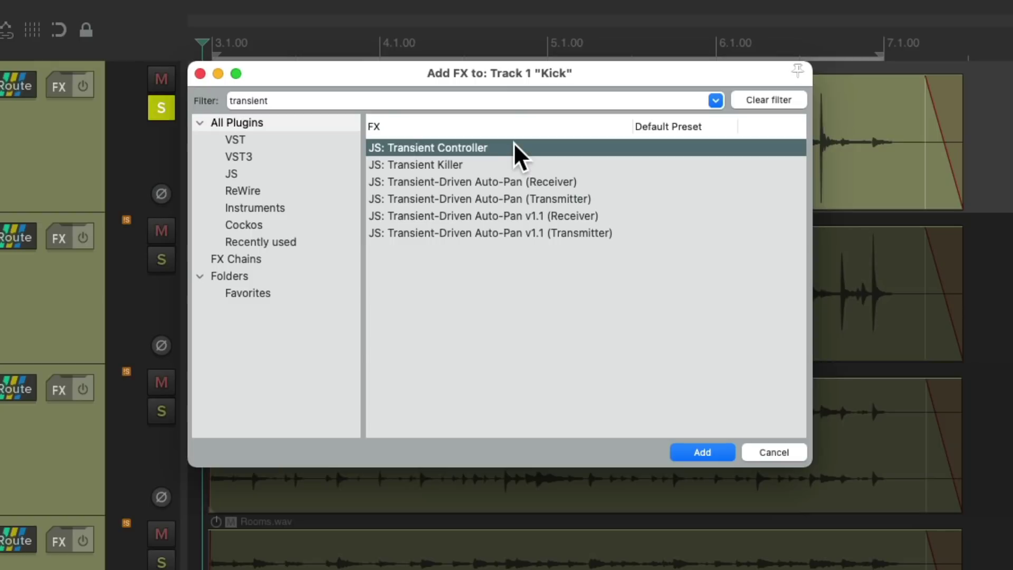
double_click(483, 148)
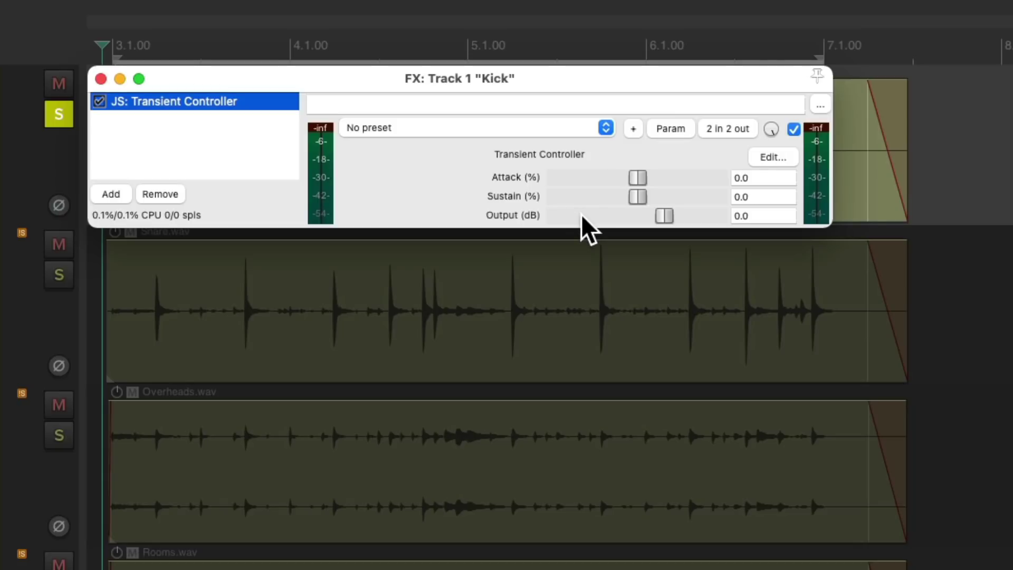
key("space")
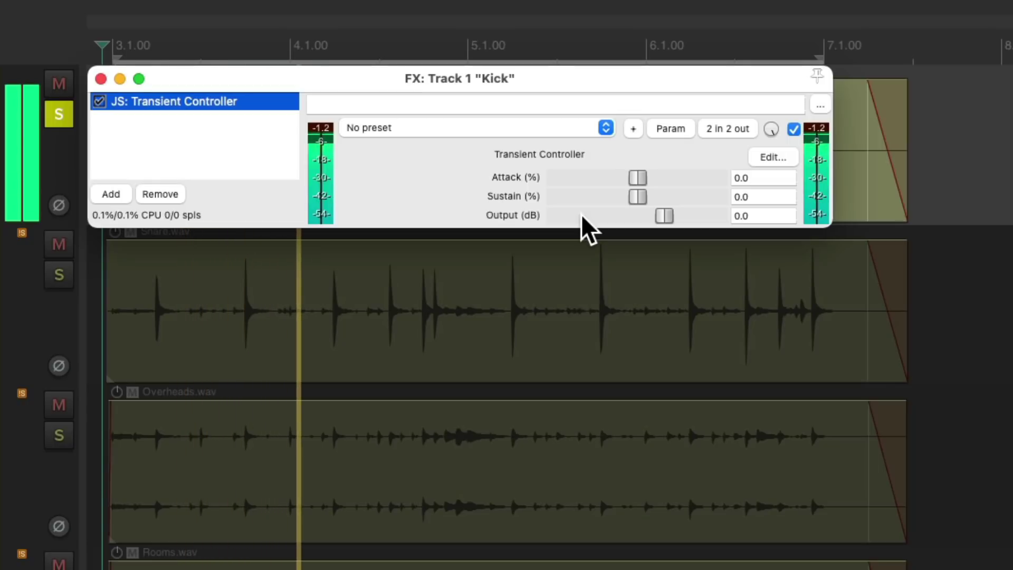
key("space")
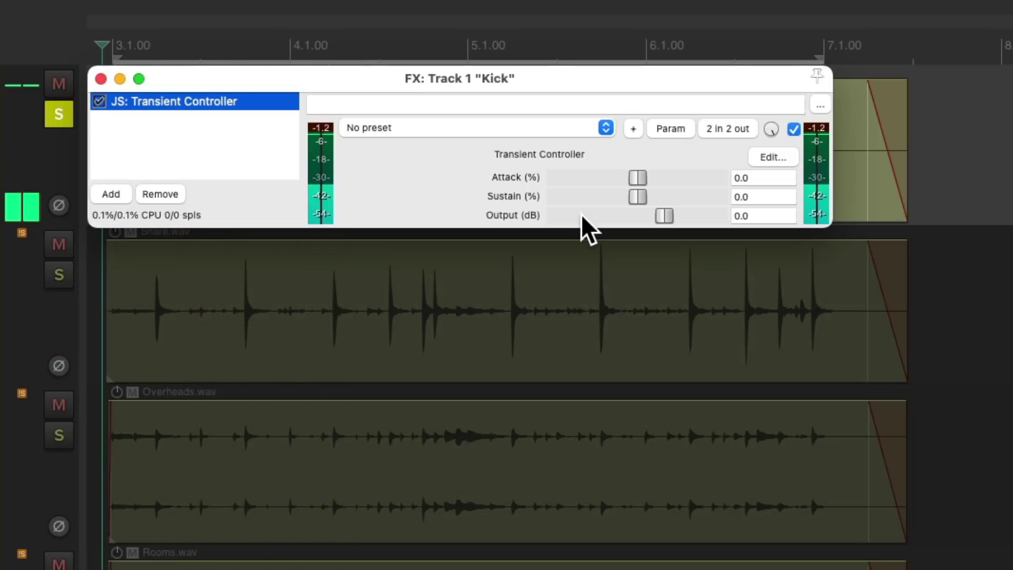
left_click(646, 175)
left_click_drag(647, 175, 693, 175)
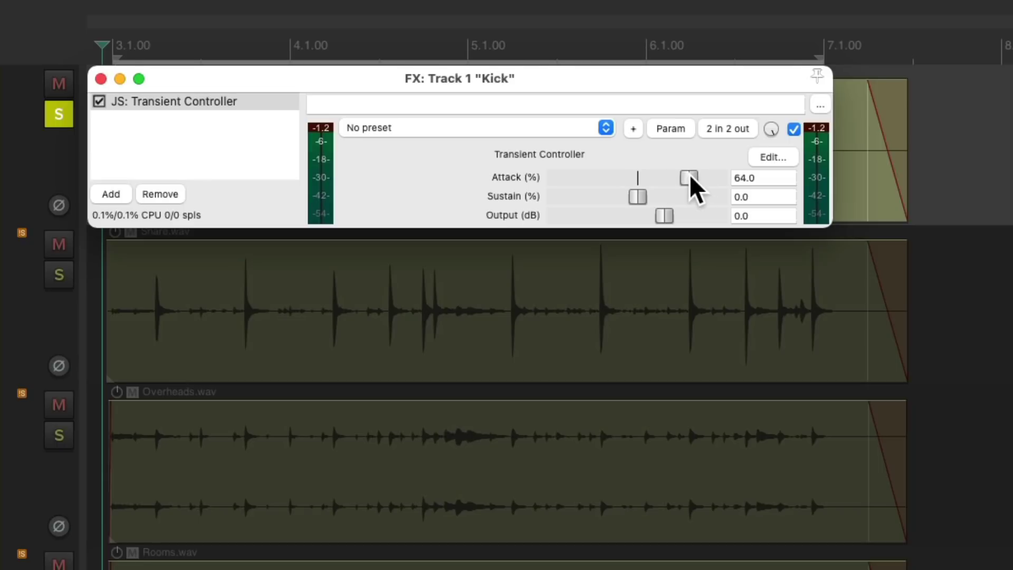
double_click(689, 176)
key("space")
left_click_drag(641, 176, 693, 176)
key("space")
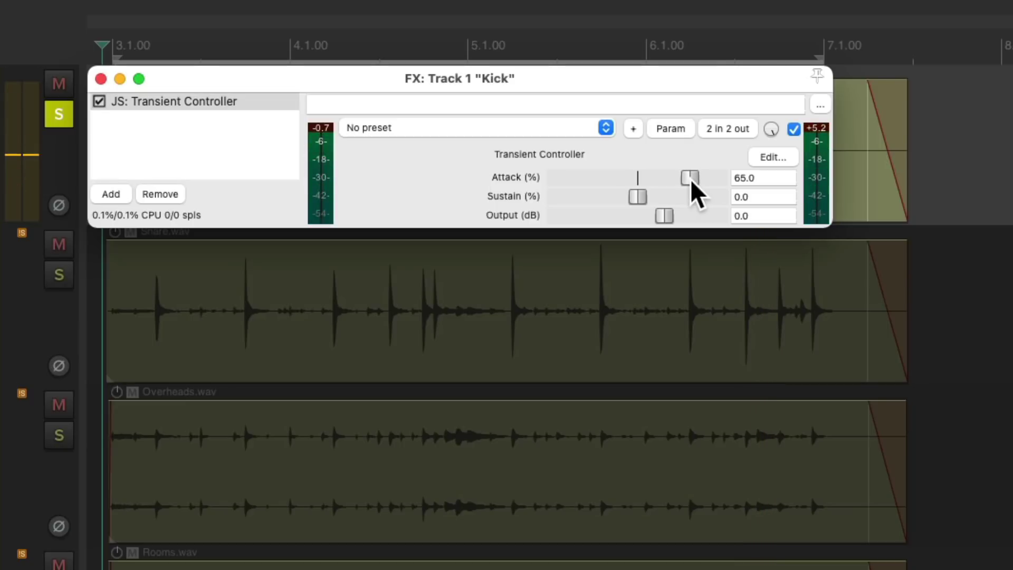
double_click(690, 178)
key("space")
left_click_drag(641, 177, 556, 185)
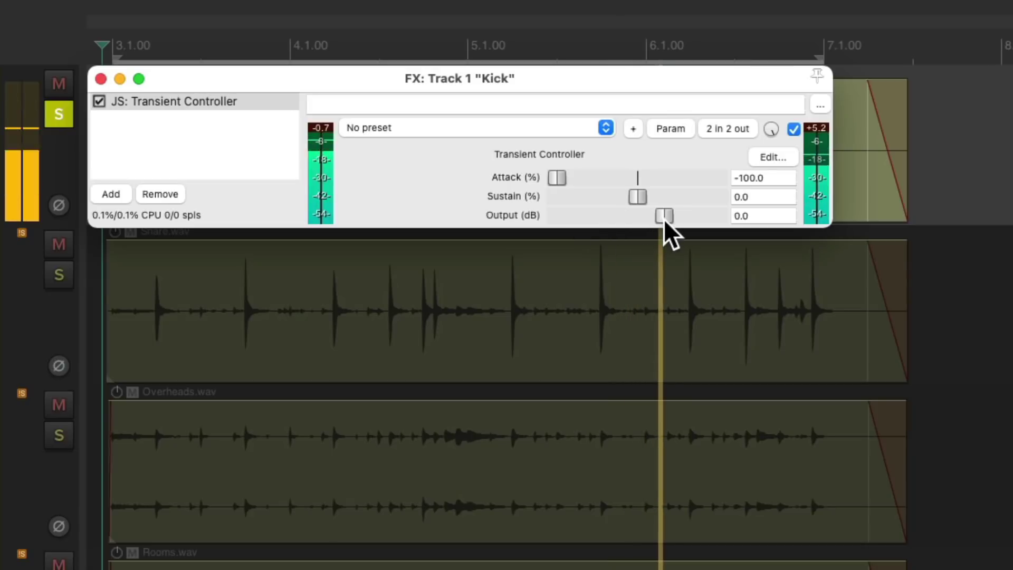
left_click_drag(664, 219, 671, 220)
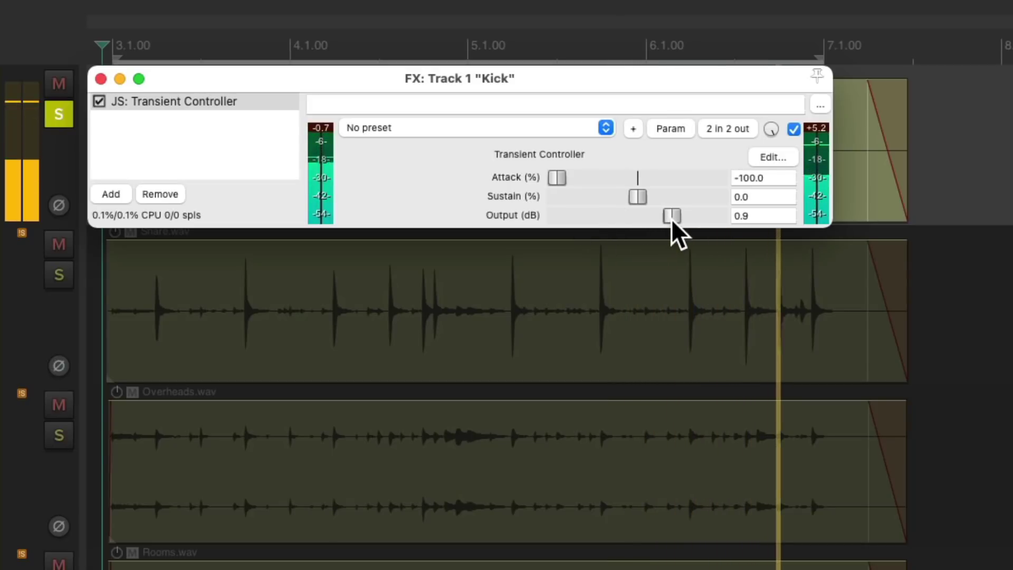
key("space")
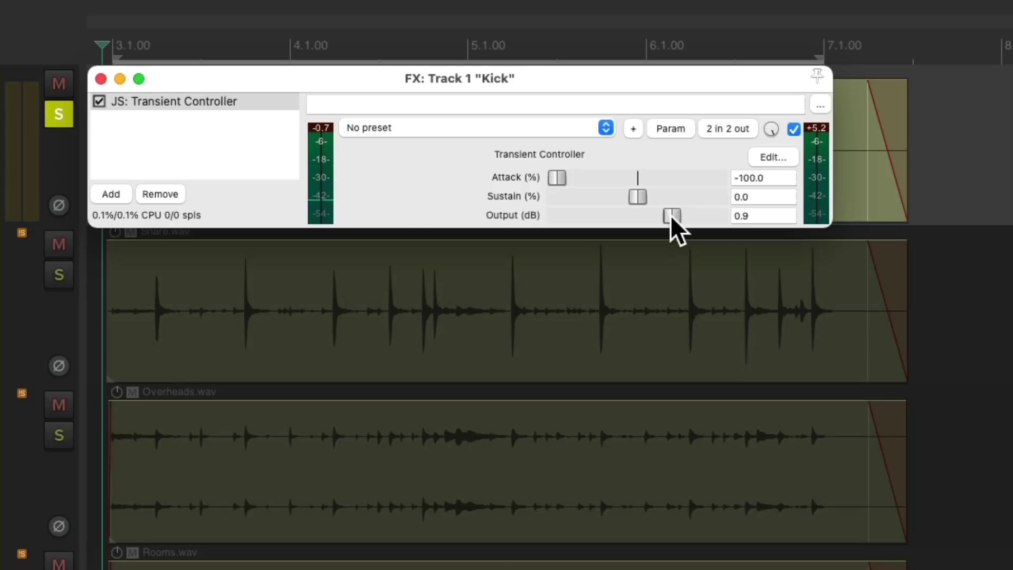
Reset the Kick Transient Controller's Output and Attack to 0, then audition Sustain changes during playback.
double_click(669, 214)
double_click(553, 177)
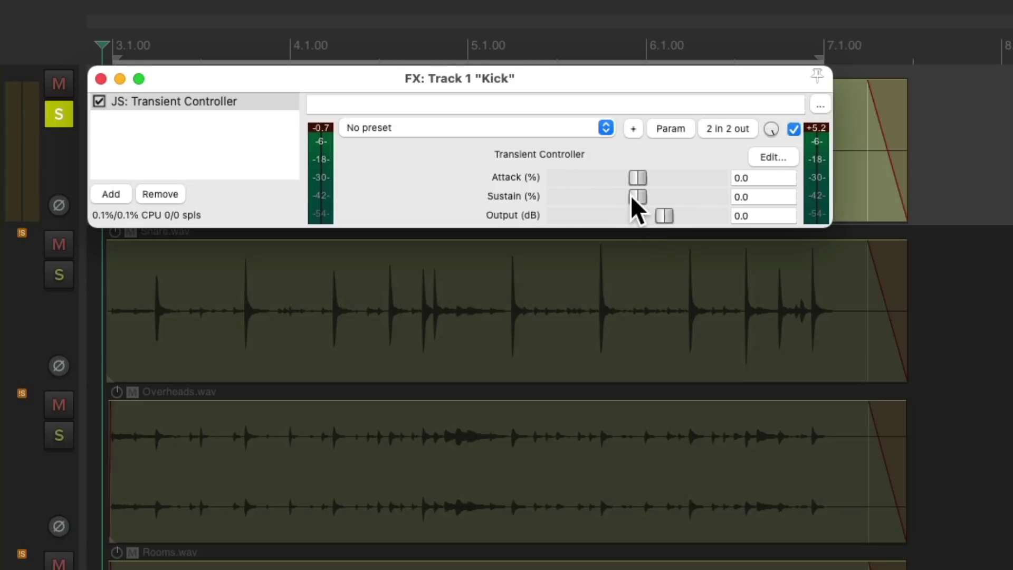
key("space")
left_click_drag(632, 197, 695, 199)
key("space")
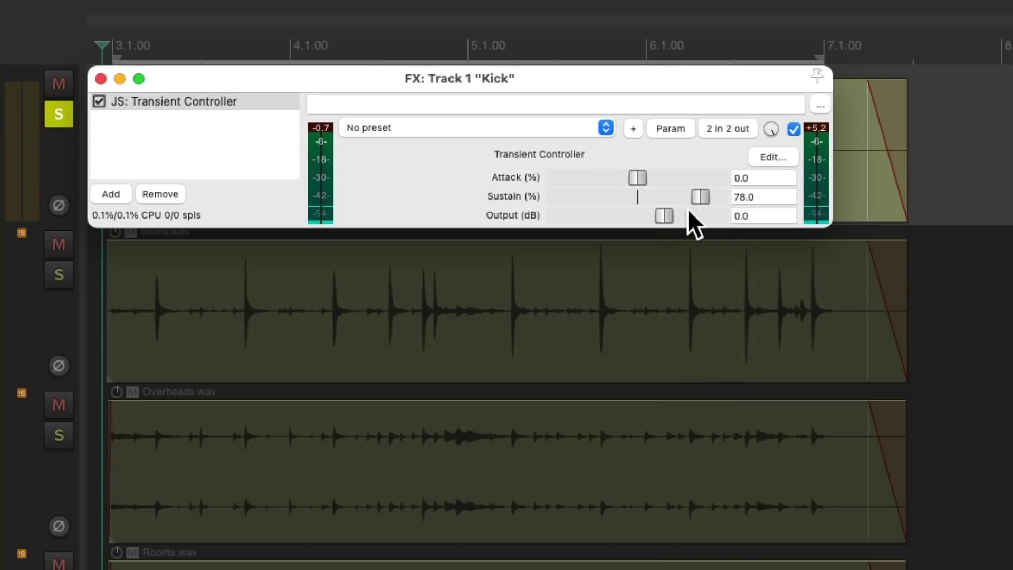
Set Attack to -100.0 and Sustain to 57.0 while listening to the kick.
left_click_drag(636, 177, 493, 188)
double_click(697, 197)
key("space")
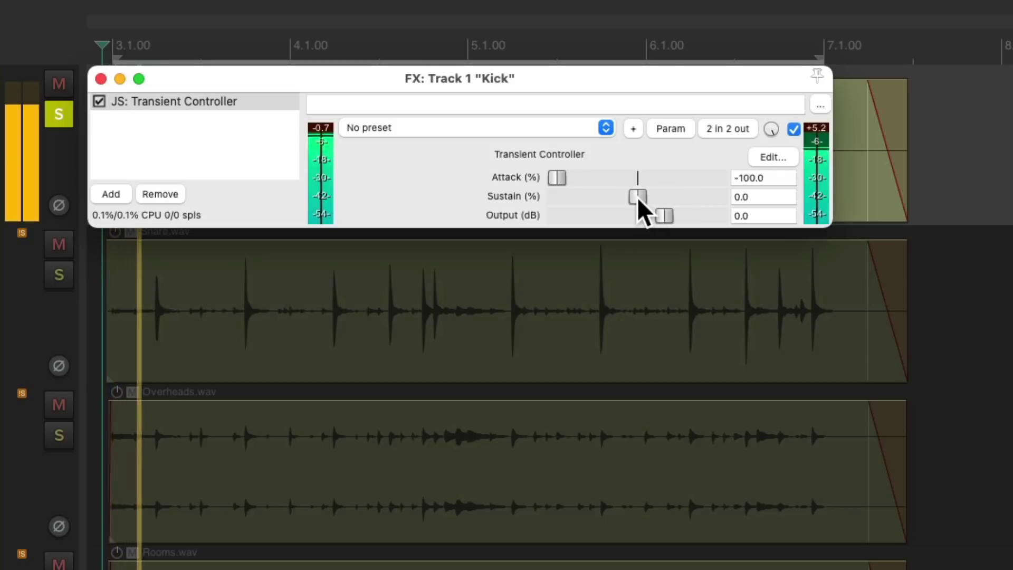
left_click_drag(637, 197, 682, 199)
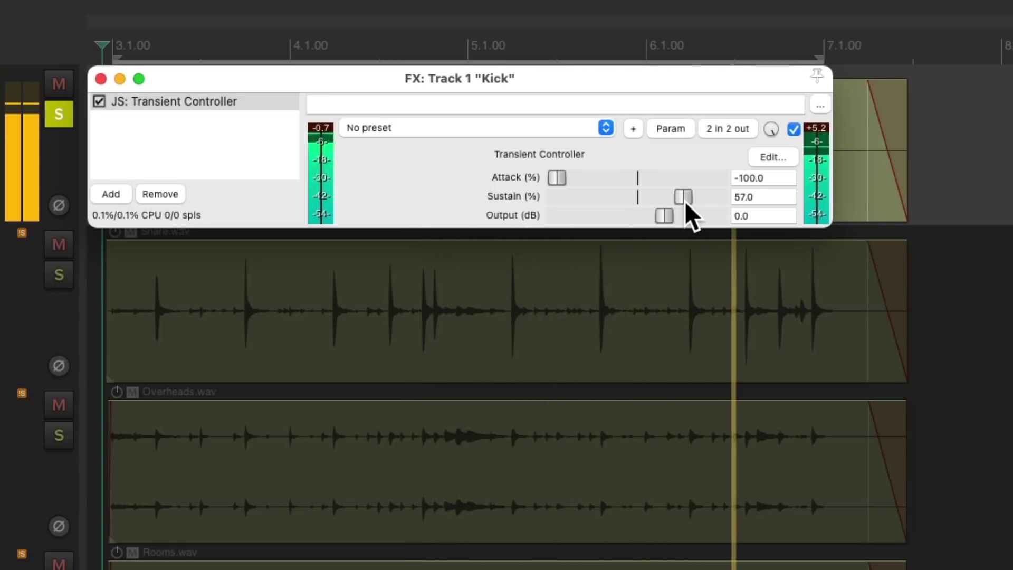
key("space")
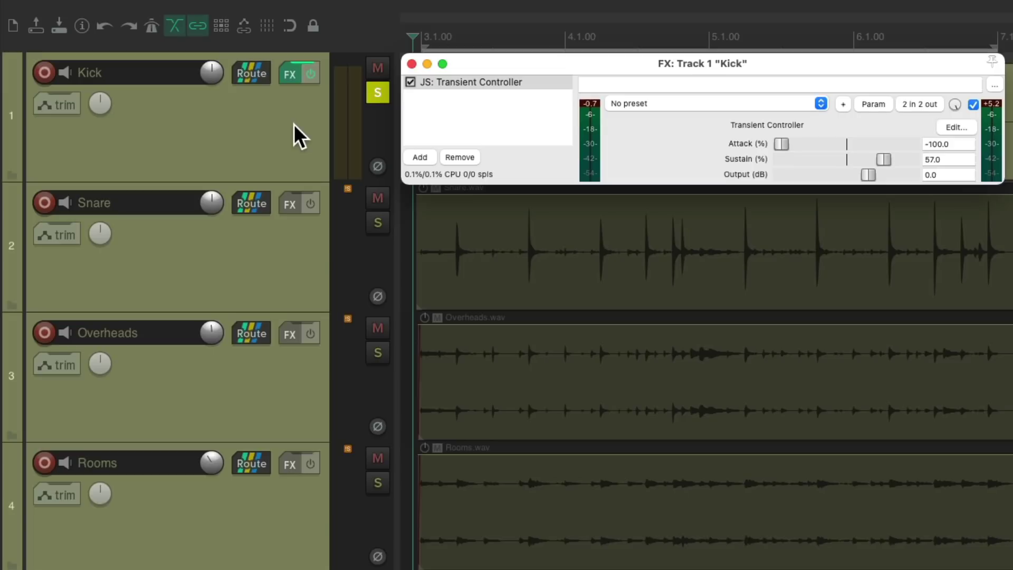
Duplicate the Kick with its effect, unsolo Track 2, and set Track 1's Transient Controller to Attack 12.0, Sustain 0.0.
right_click(285, 125)
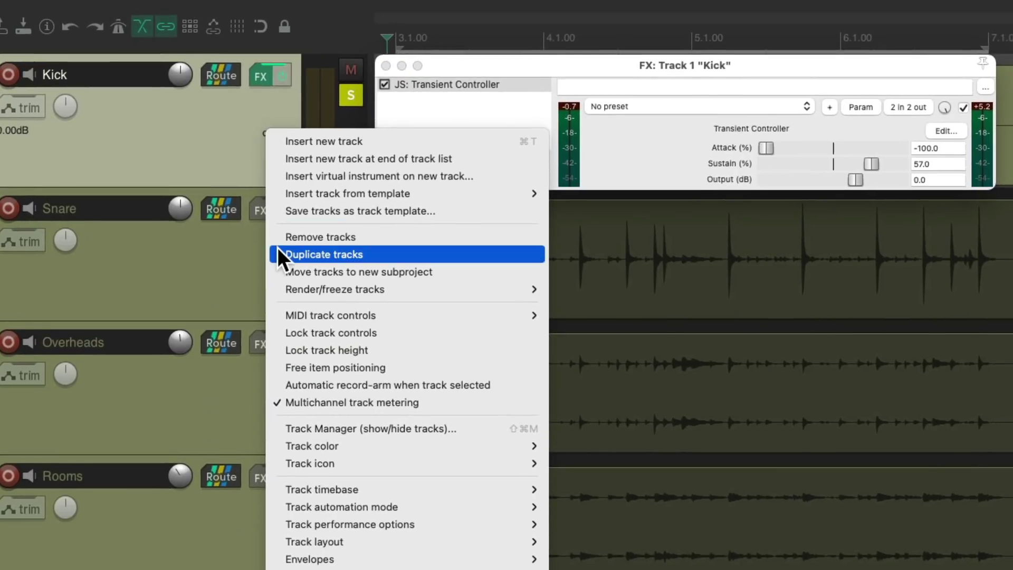
left_click(277, 248)
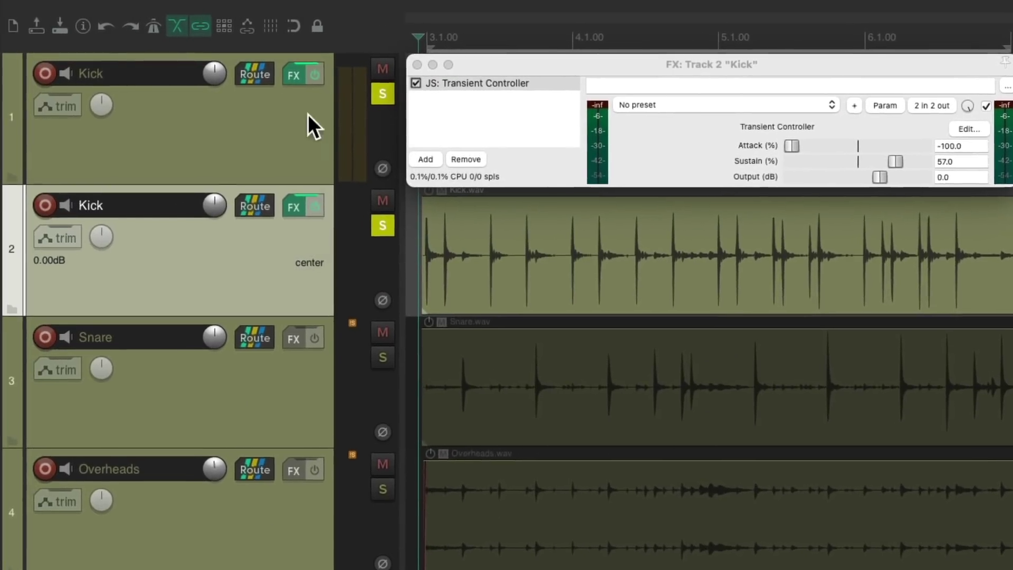
left_click(295, 77)
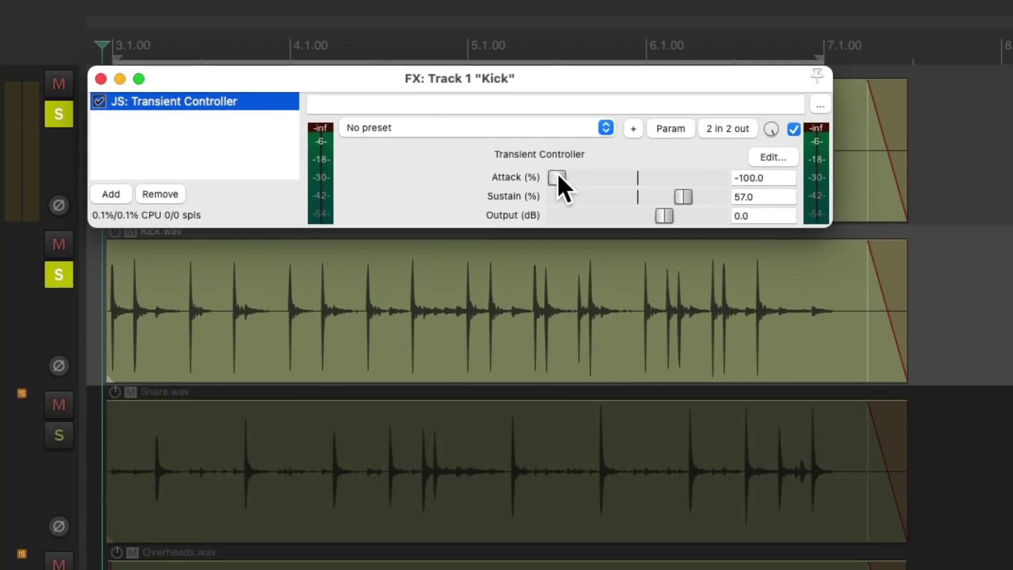
double_click(557, 178)
double_click(684, 196)
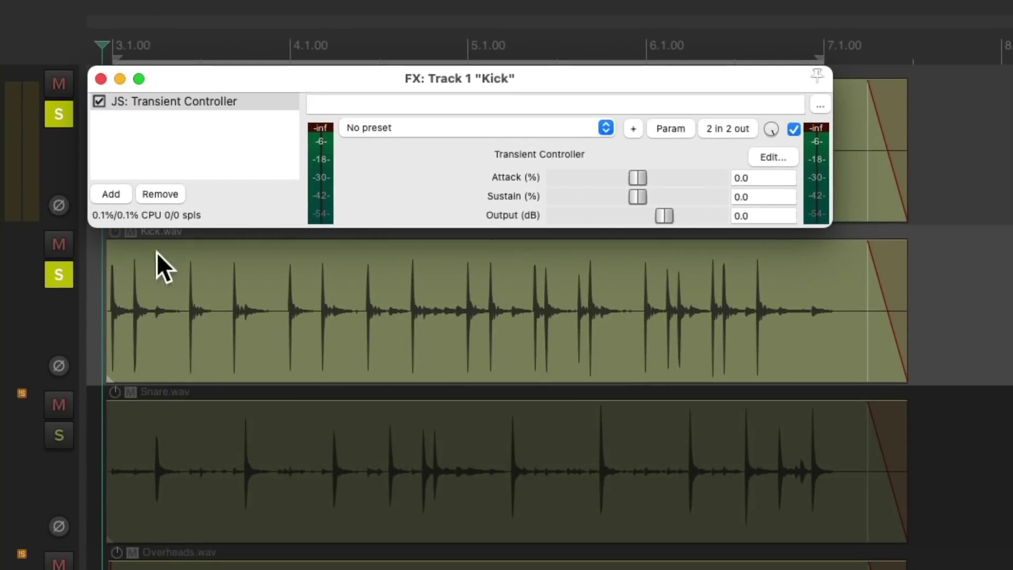
left_click(59, 274)
key("space")
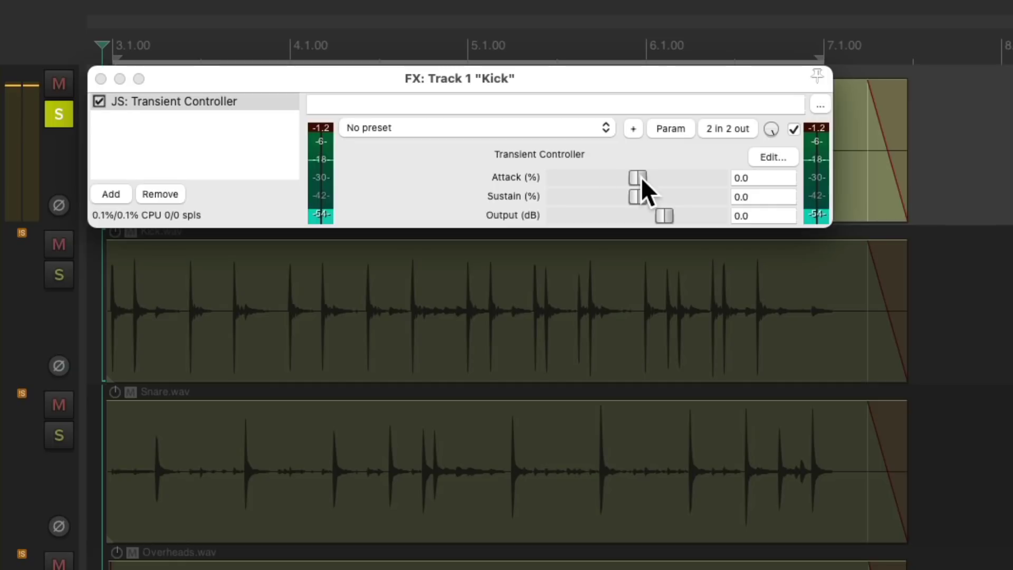
left_click_drag(640, 176, 651, 178)
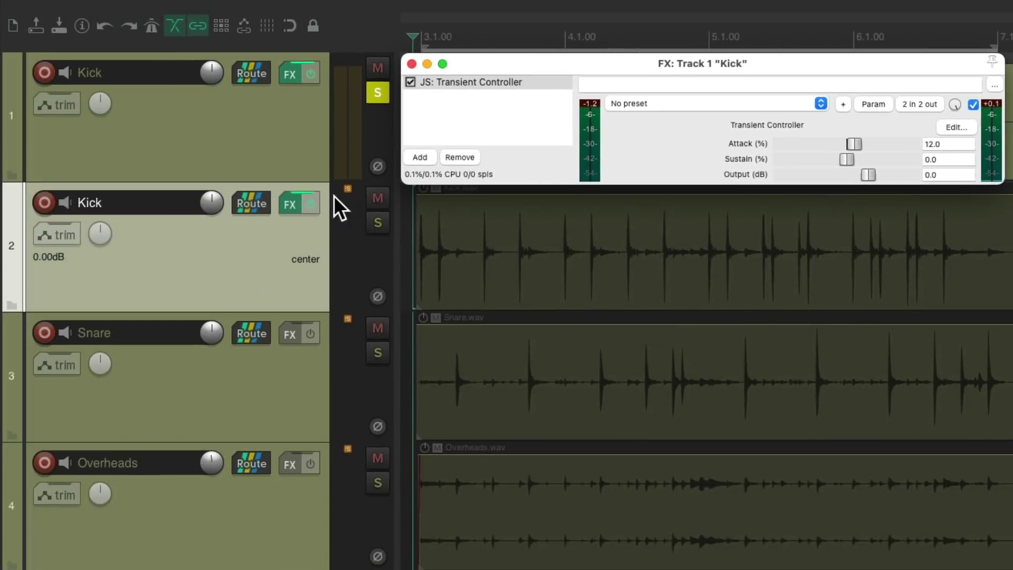
Show the duplicate Kick's Transient Controller and audition the processed layer soloed alone.
left_click(289, 206)
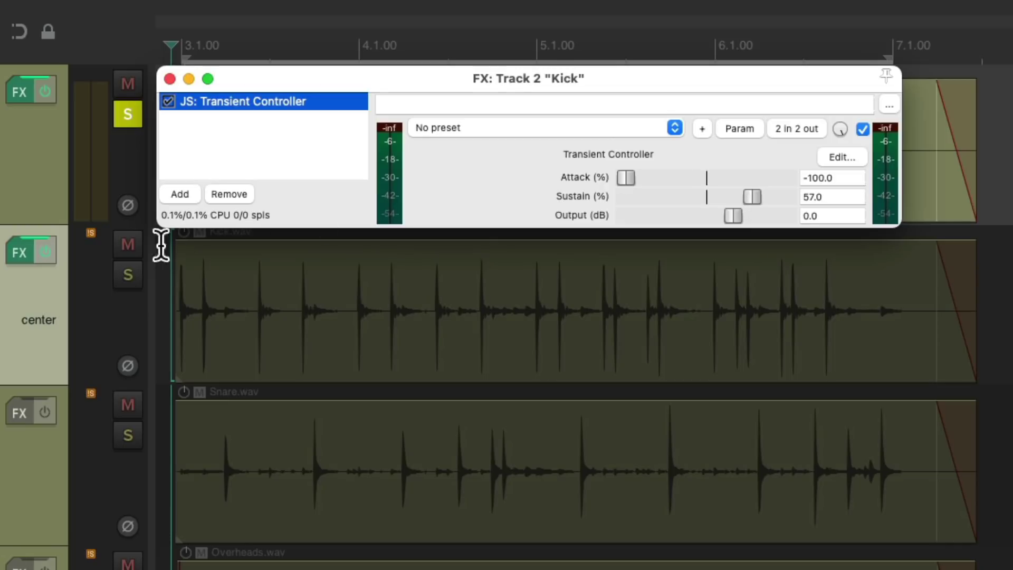
left_click(131, 274)
left_click(135, 125)
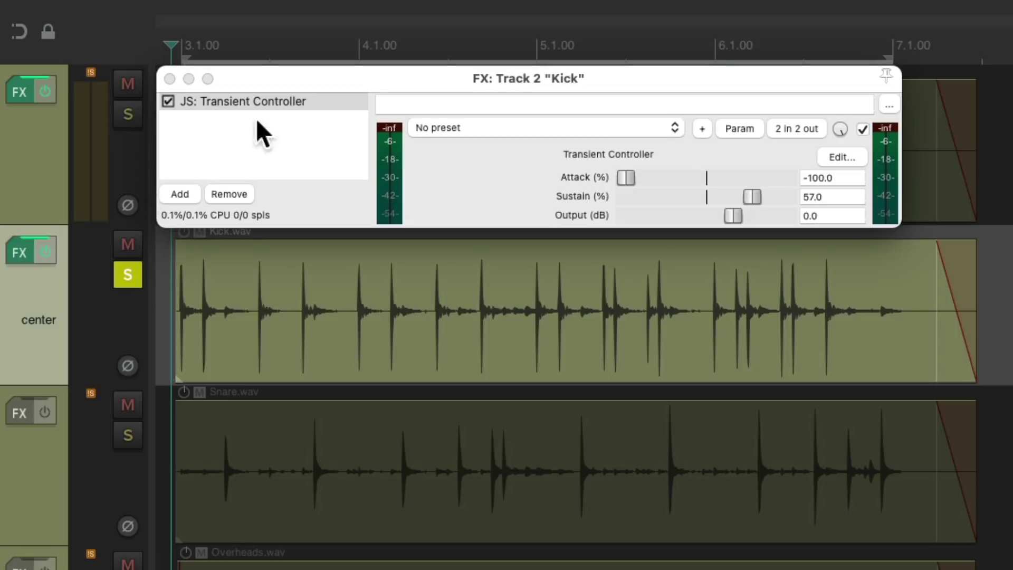
key("space")
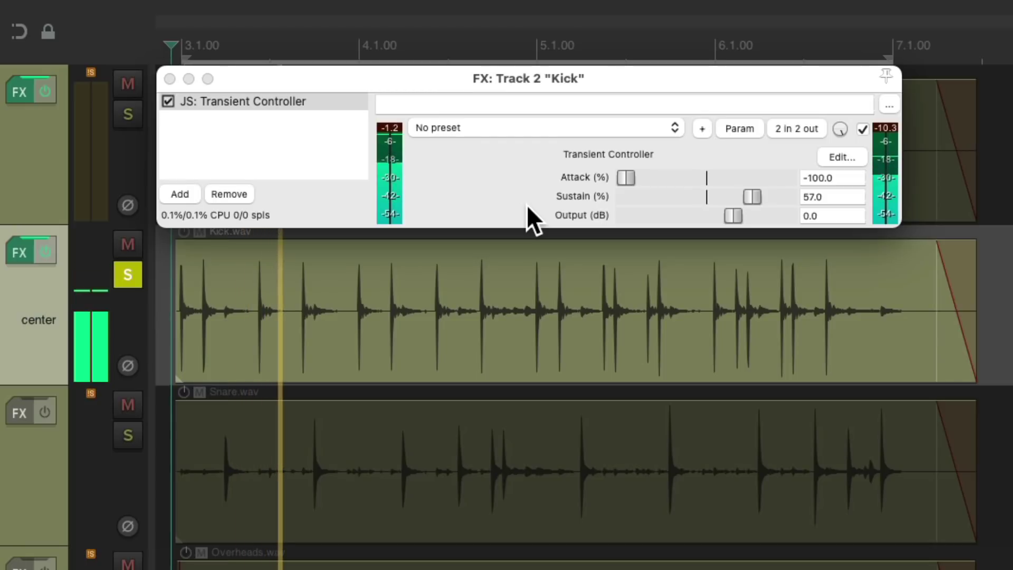
key("space")
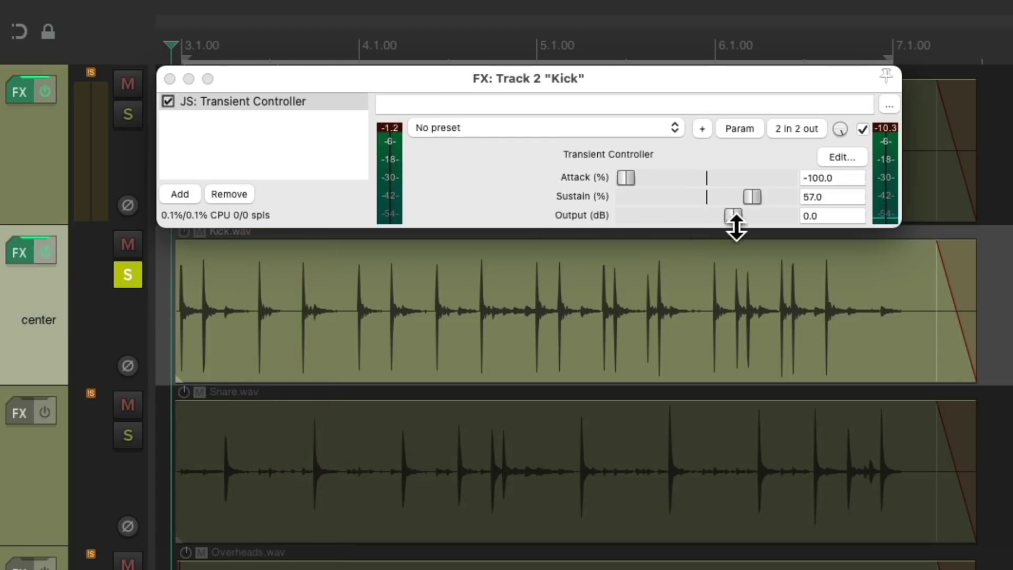
Compare both kick layers while moving Output through -12 and -6.3 dB to about -0.2 dB.
left_click_drag(735, 223, 584, 234)
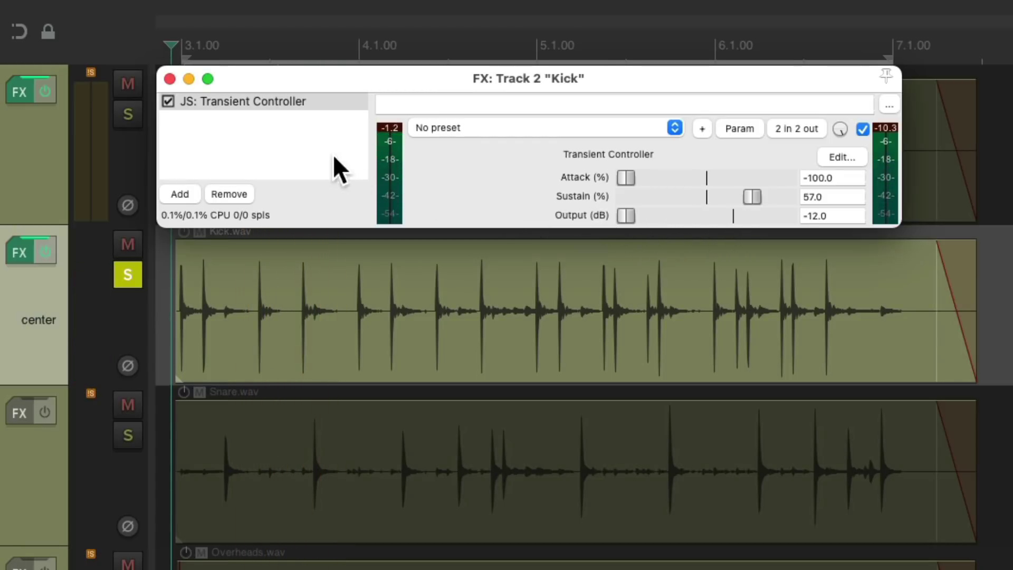
left_click(132, 117)
key("space")
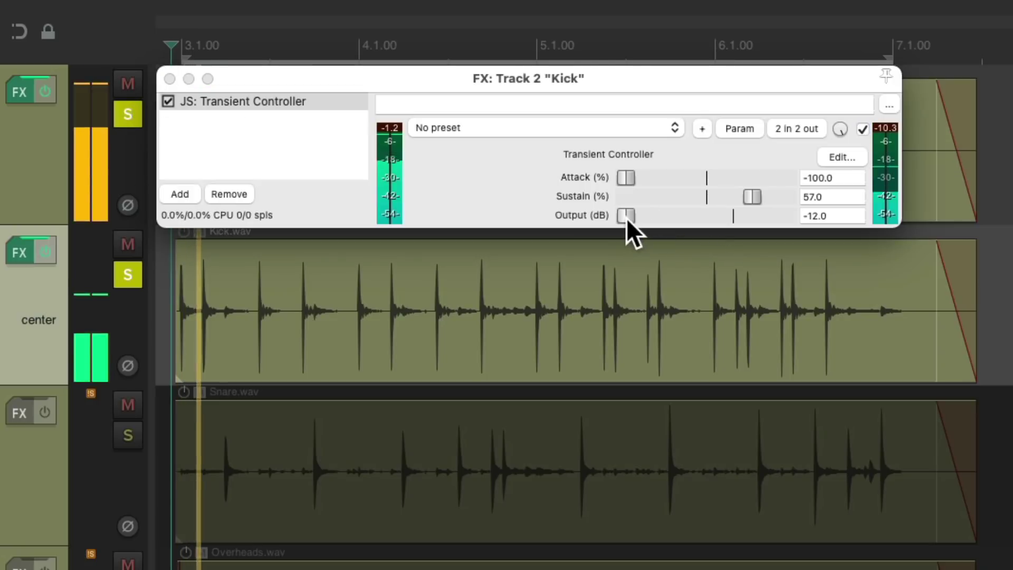
left_click_drag(625, 214, 732, 217)
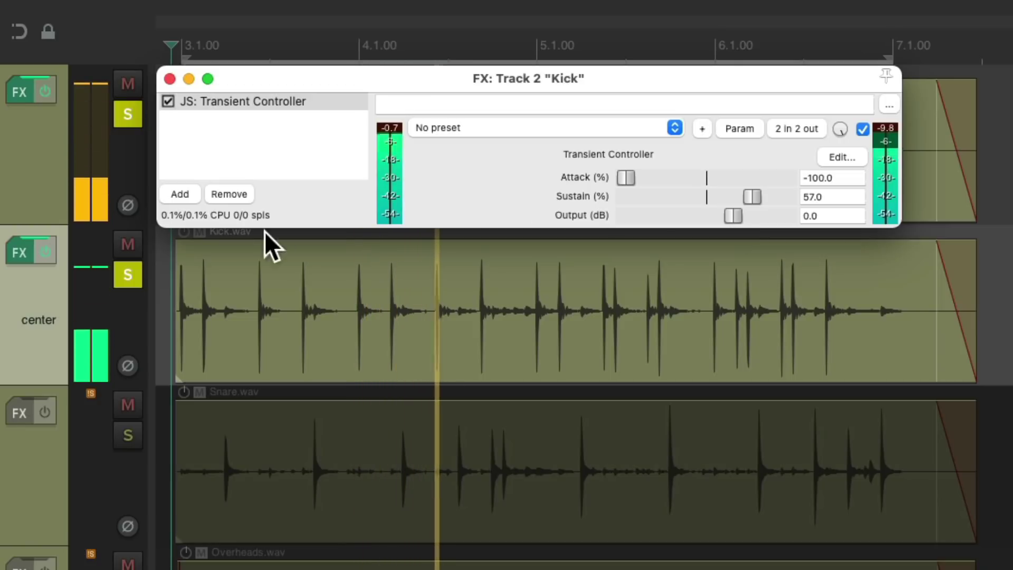
left_click(136, 271)
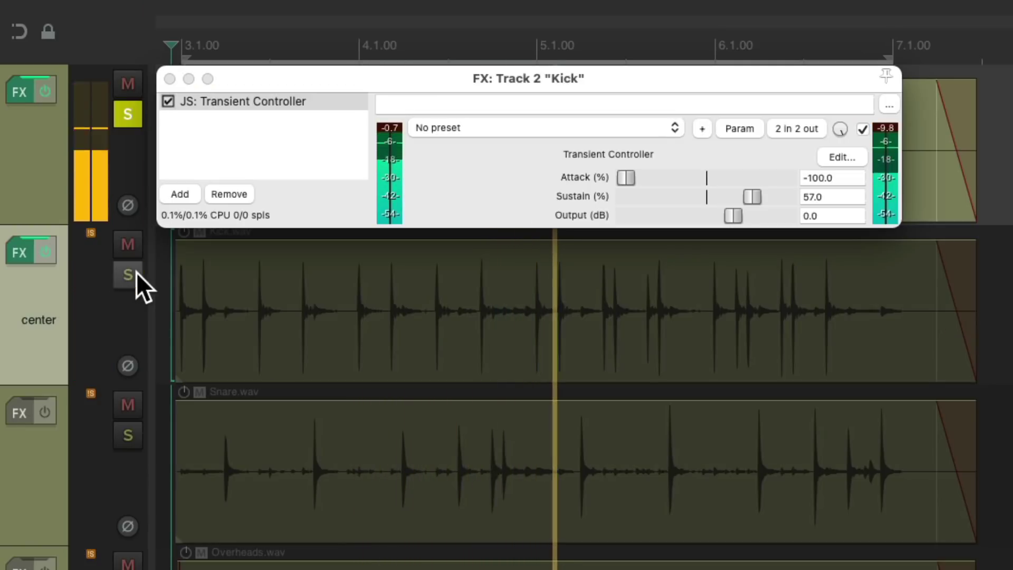
left_click(136, 271)
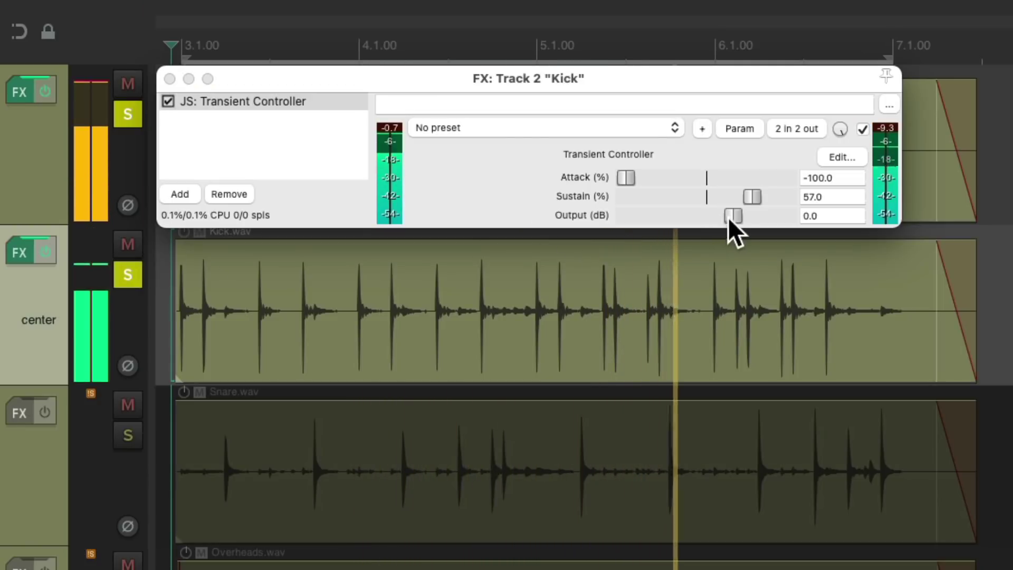
left_click_drag(727, 215, 727, 217)
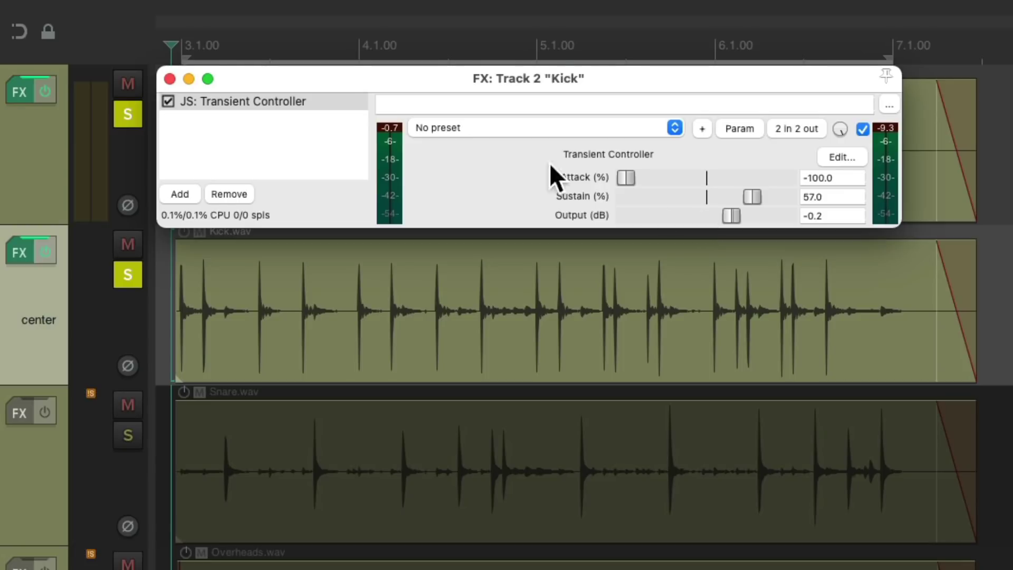
Close the FX window, unsolo both Kick tracks, and play the full kit with the processed Kick muted and unmuted.
left_click(170, 79)
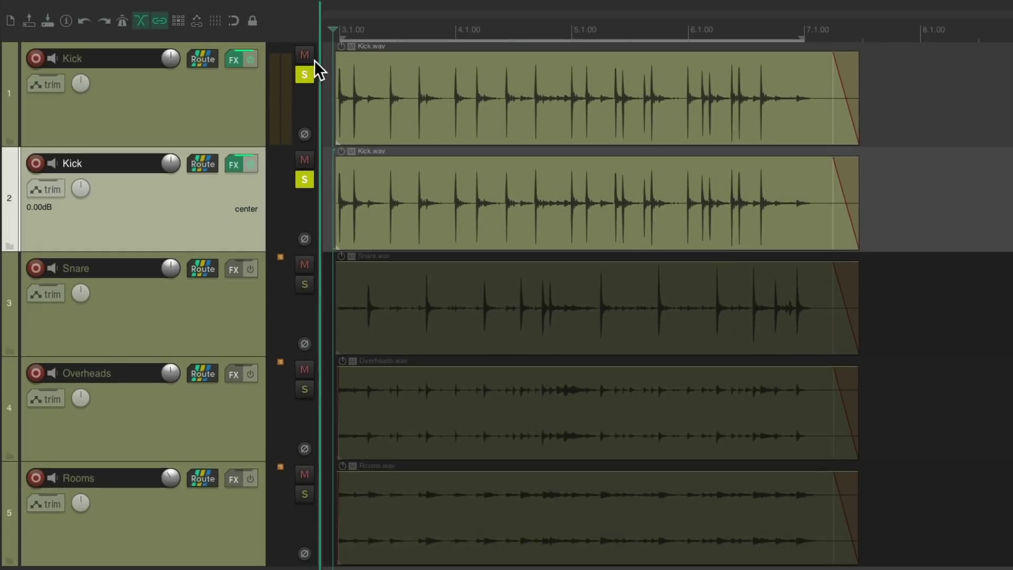
left_click(127, 114)
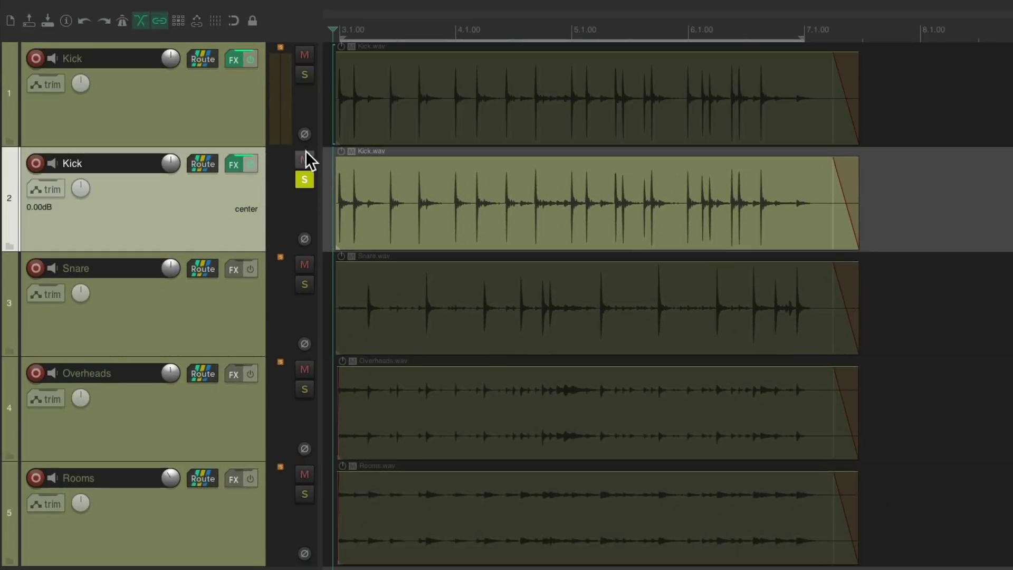
left_click(304, 179)
key("space")
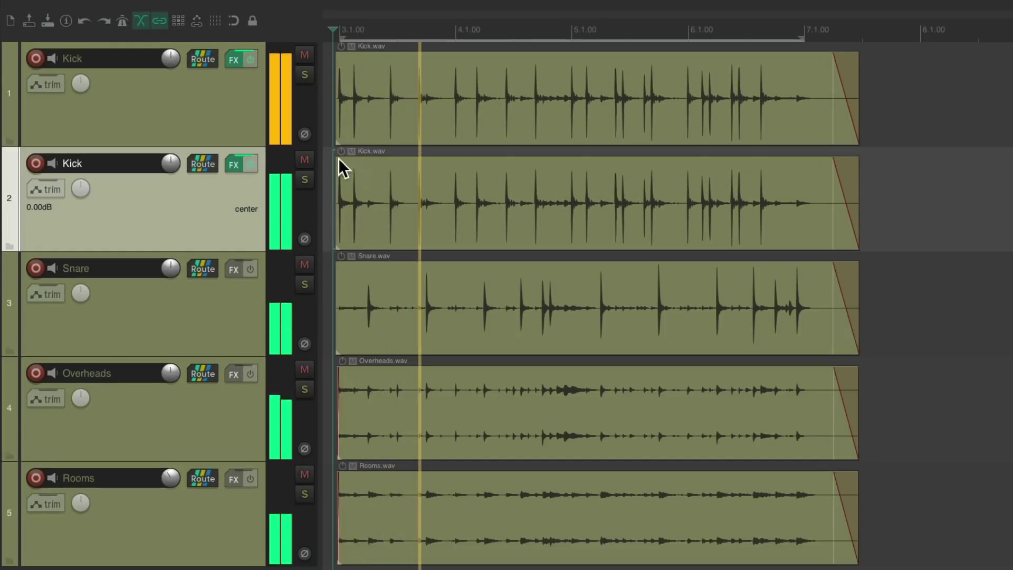
left_click(305, 159)
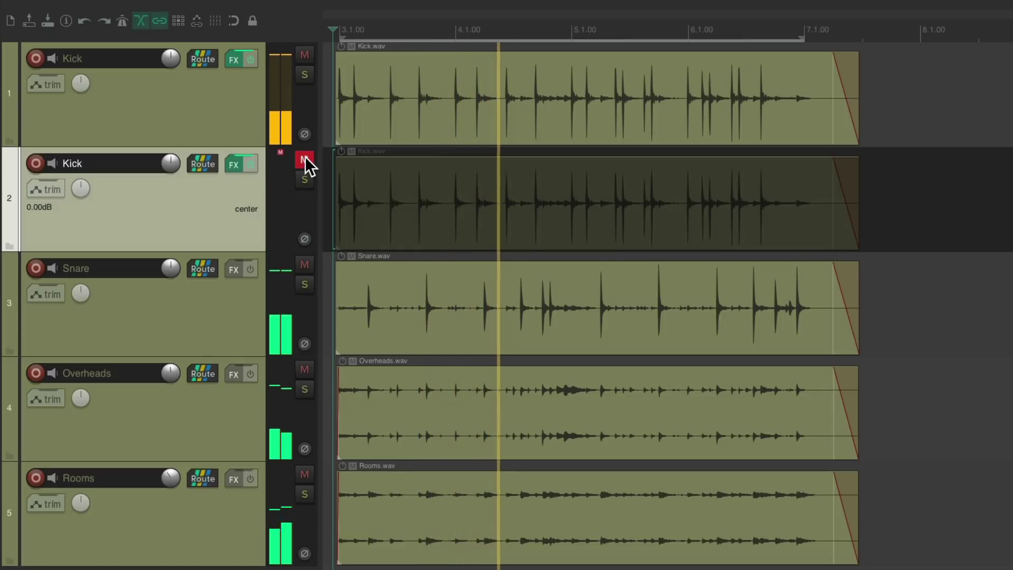
left_click(304, 158)
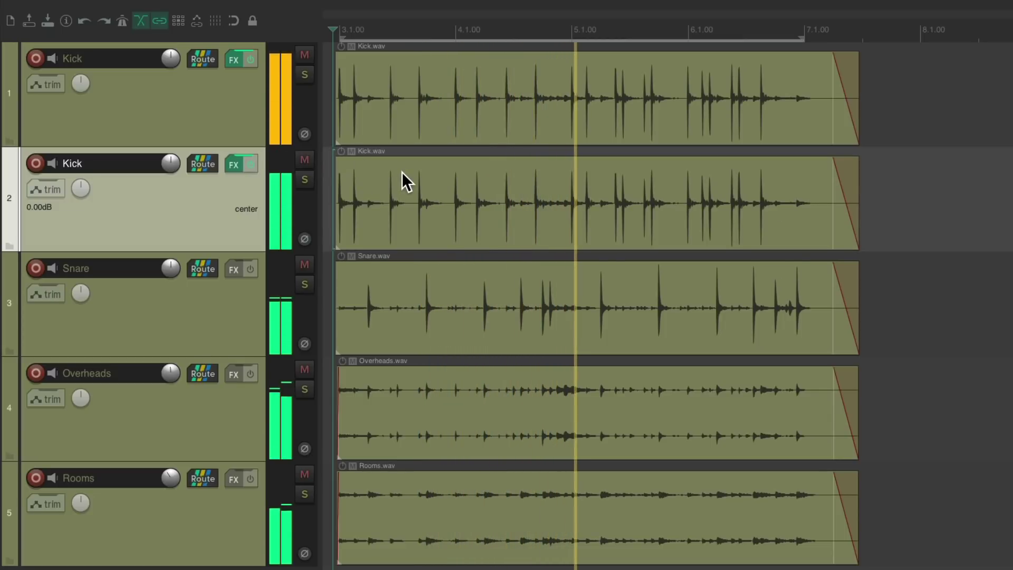
key("space")
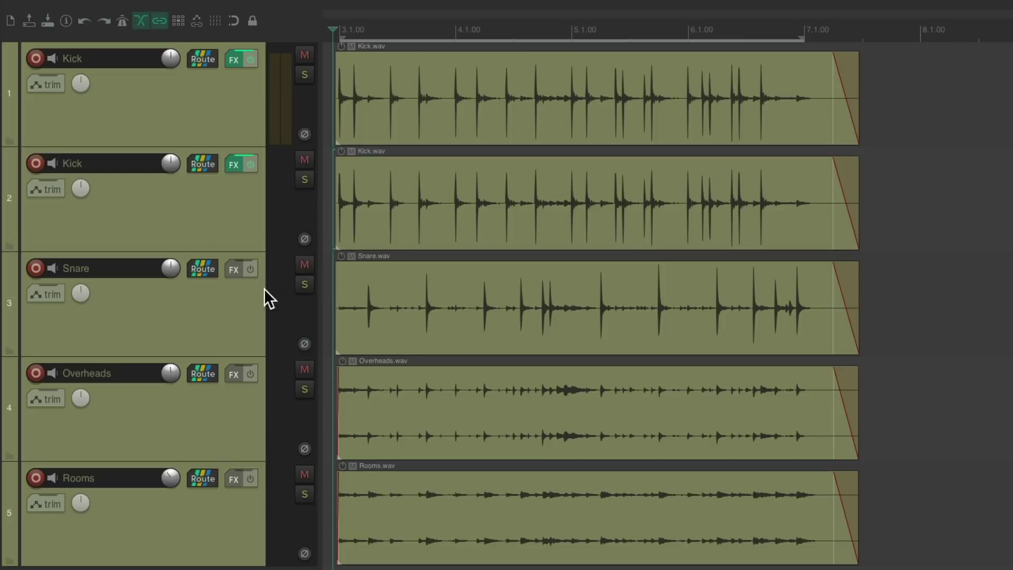
Solo the Snare, add JS: Transient Controller at default settings, and play it back.
left_click(305, 285)
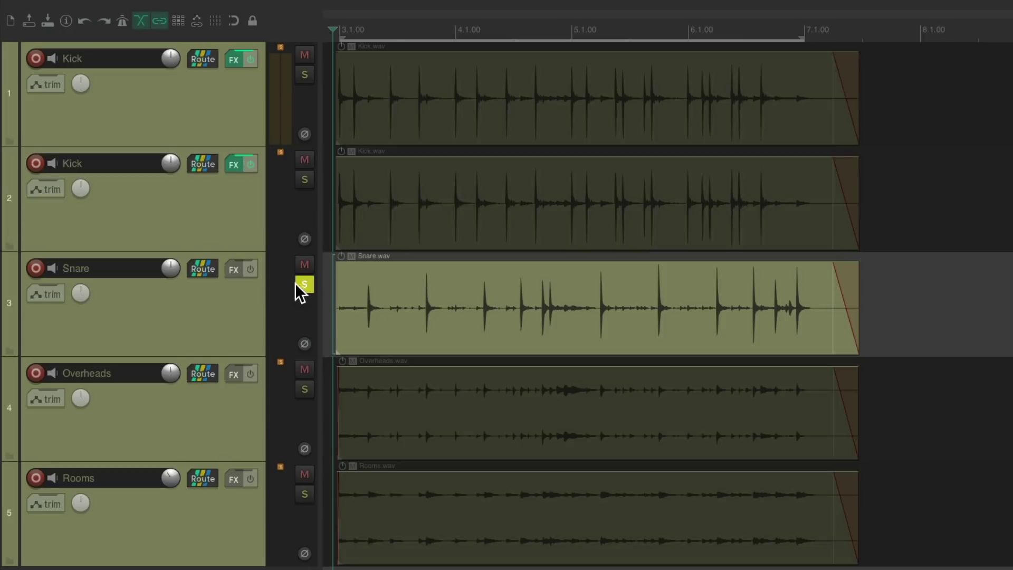
left_click(233, 269)
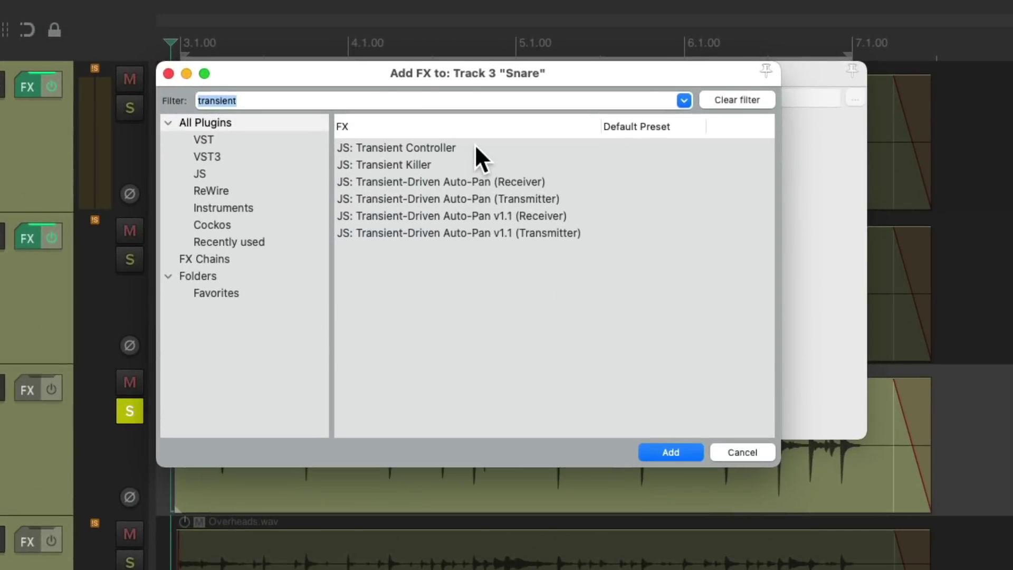
left_click(474, 147)
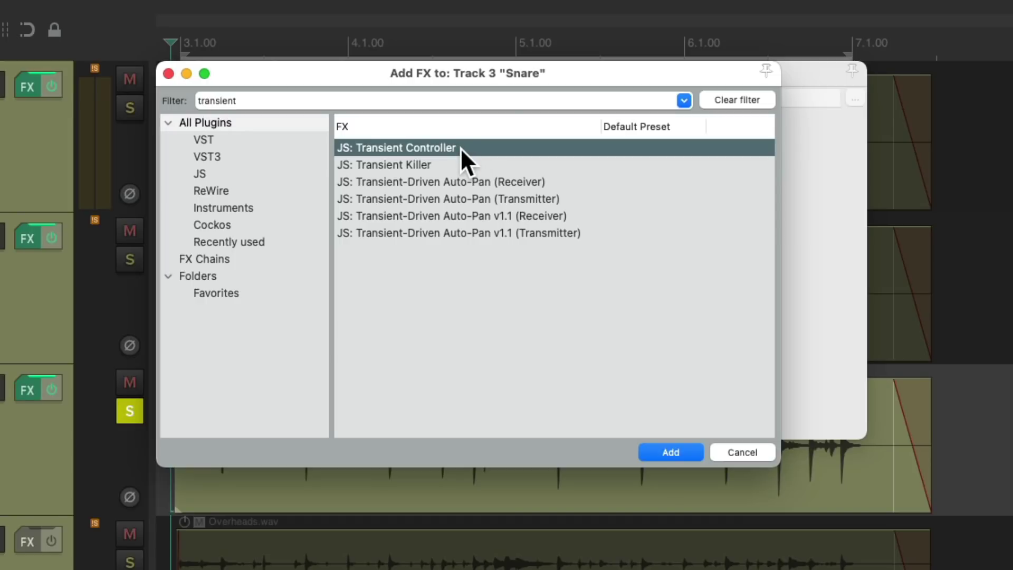
double_click(459, 147)
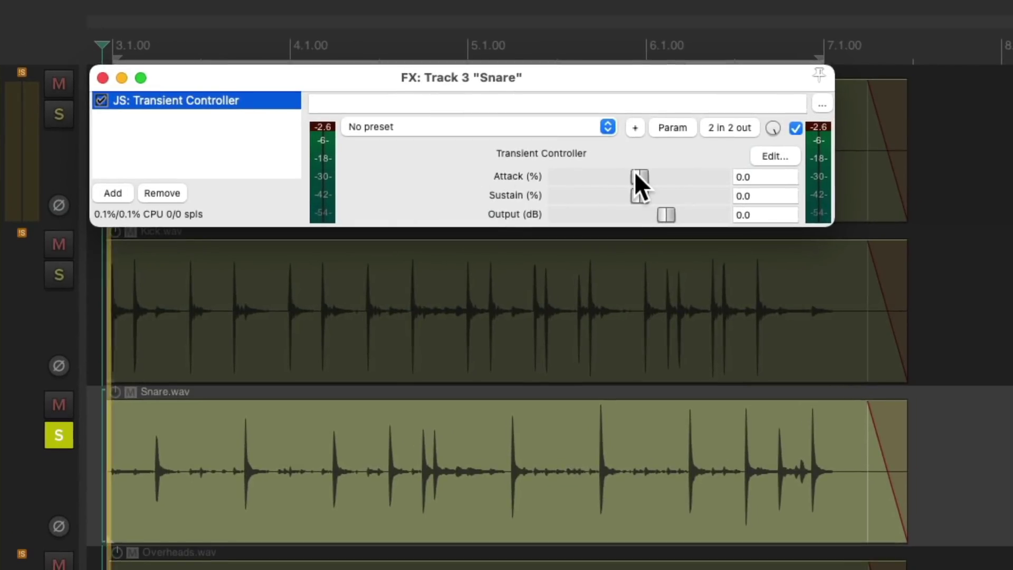
key("space")
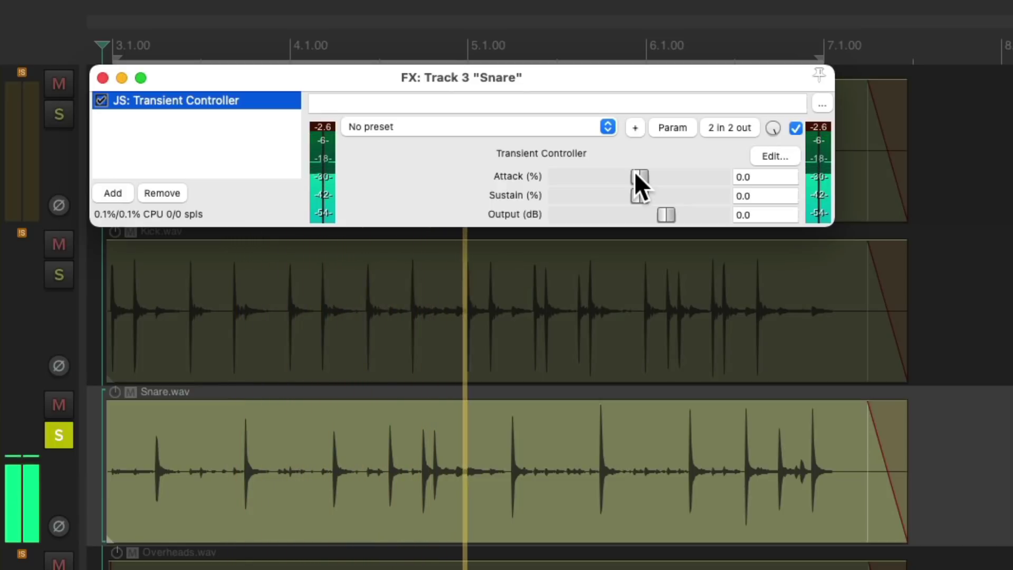
key("space")
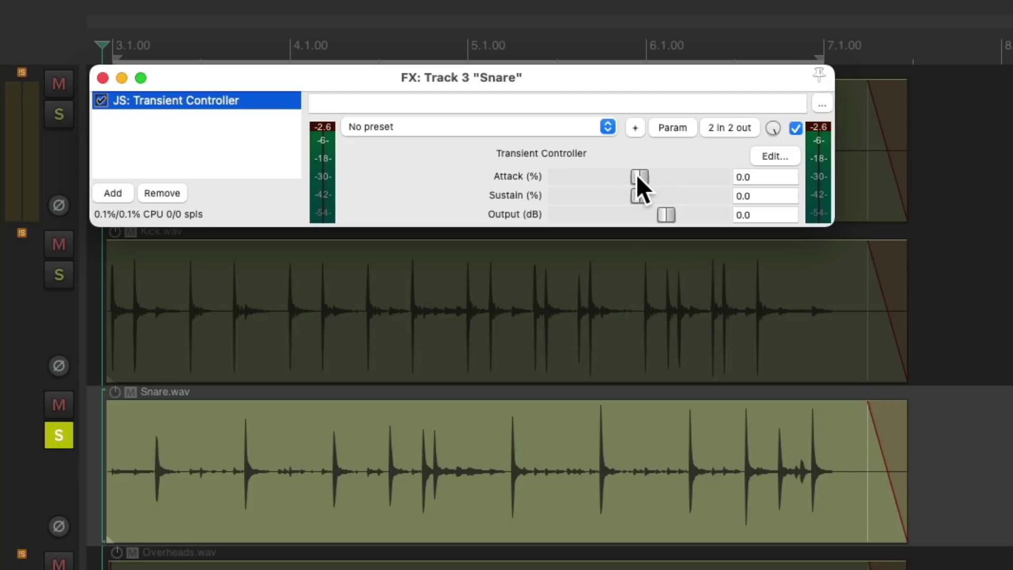
key("space")
left_click_drag(636, 175, 707, 178)
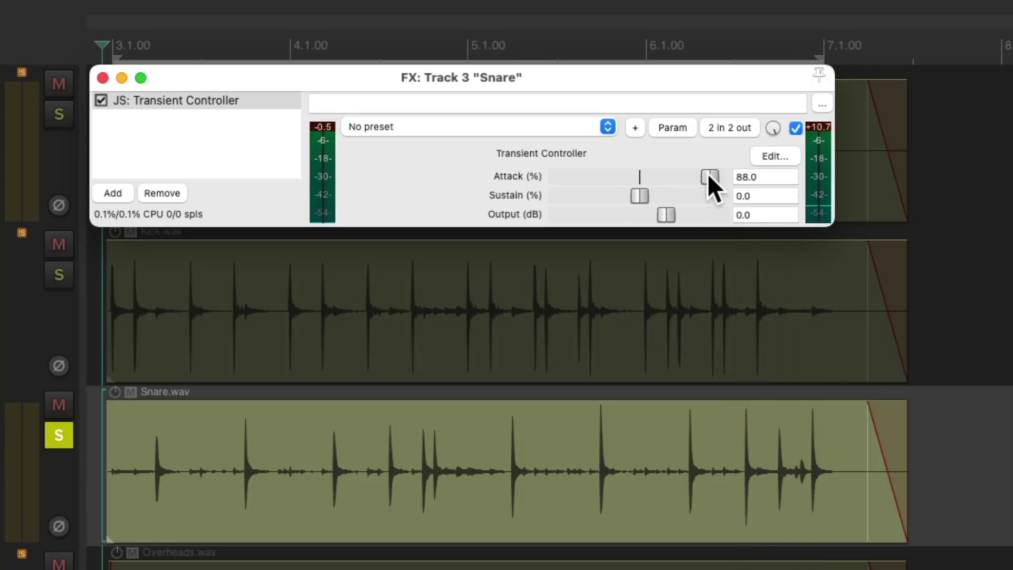
double_click(708, 173)
key("space")
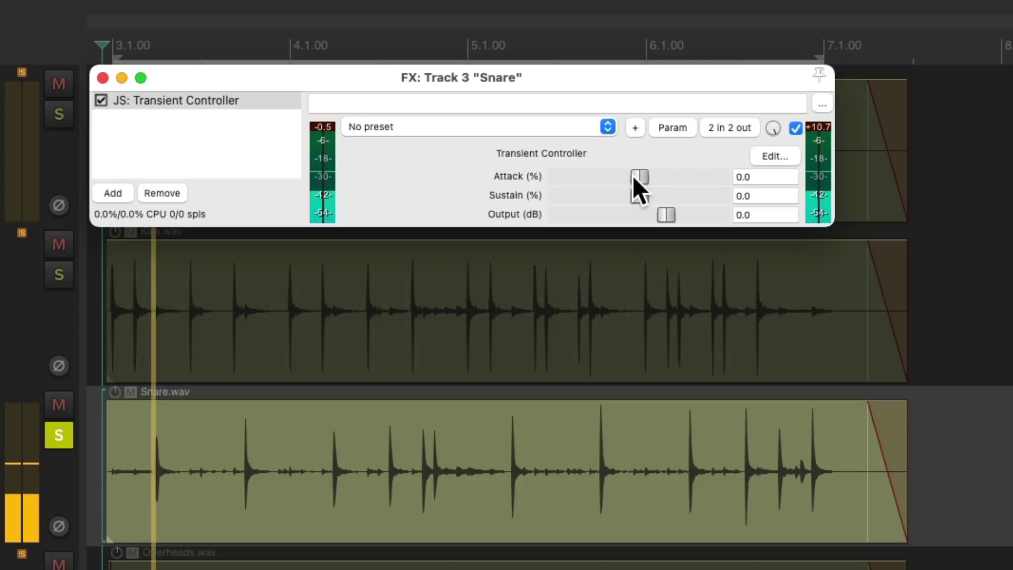
left_click_drag(636, 175, 665, 174)
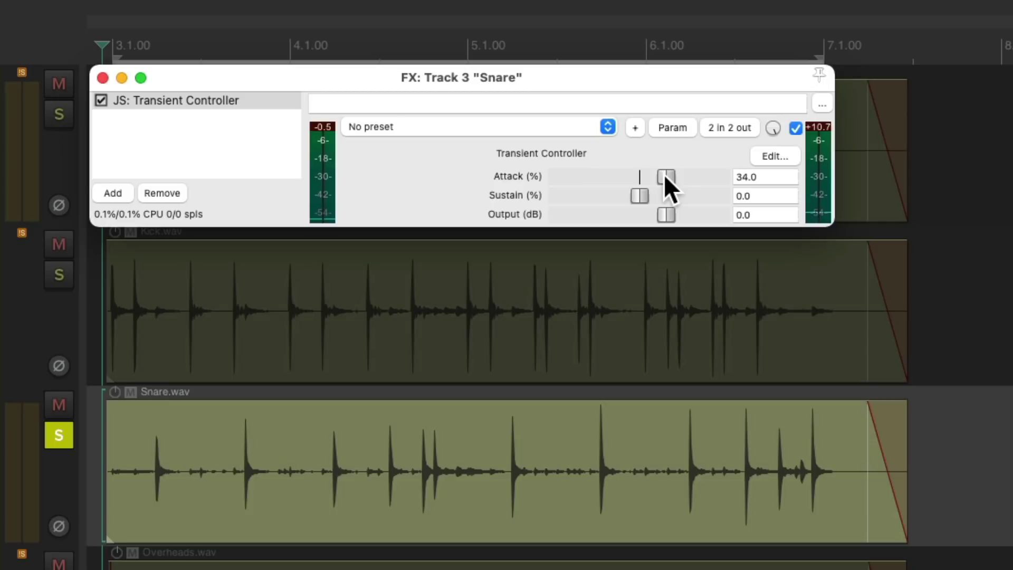
left_click_drag(664, 174, 555, 181)
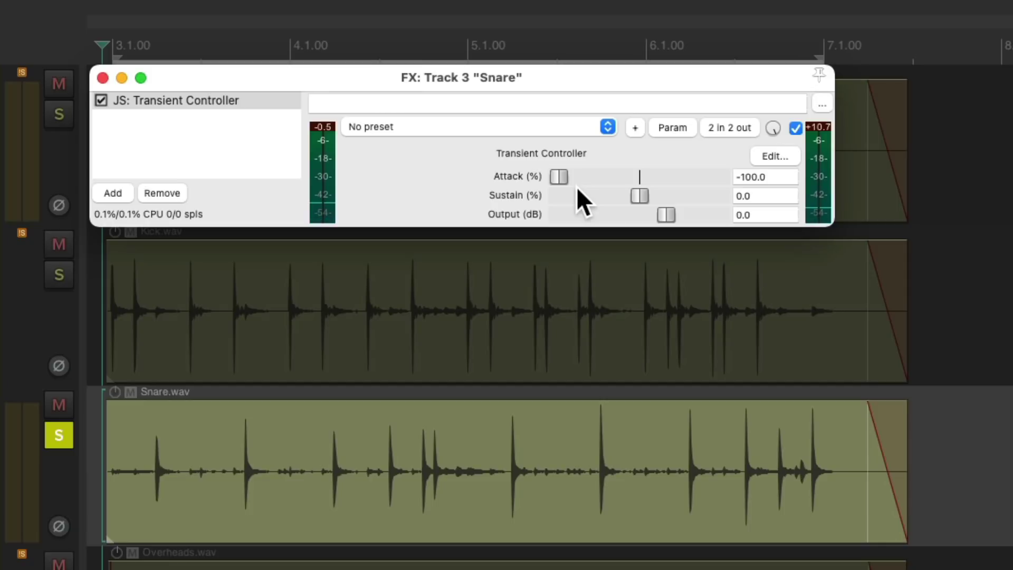
double_click(558, 176)
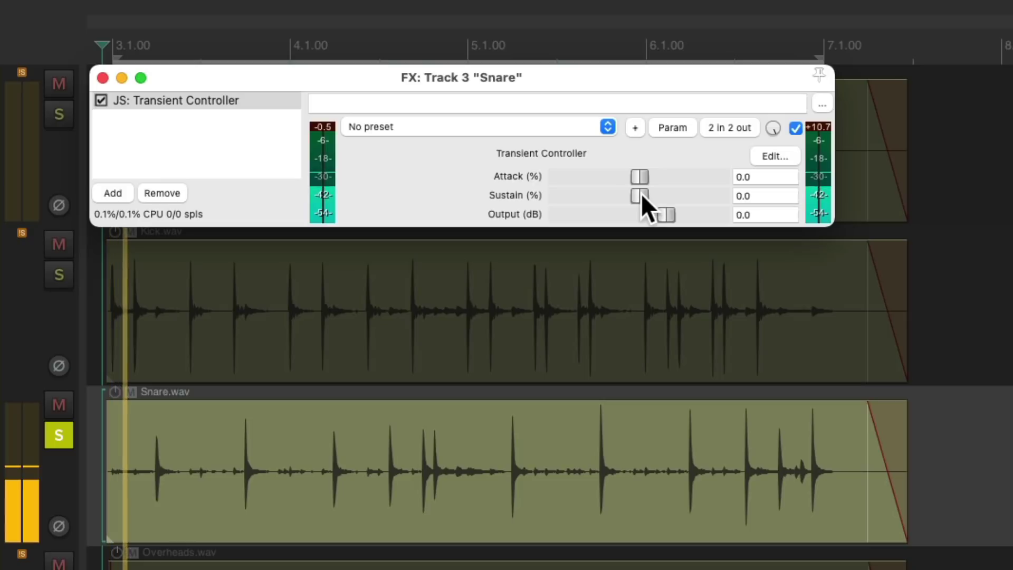
Audition the snare's Sustain at -82% and then 52% during playback.
mouse_move(640, 193)
left_mouse_down()
mouse_move(560, 197)
mouse_move(642, 194)
left_mouse_up()
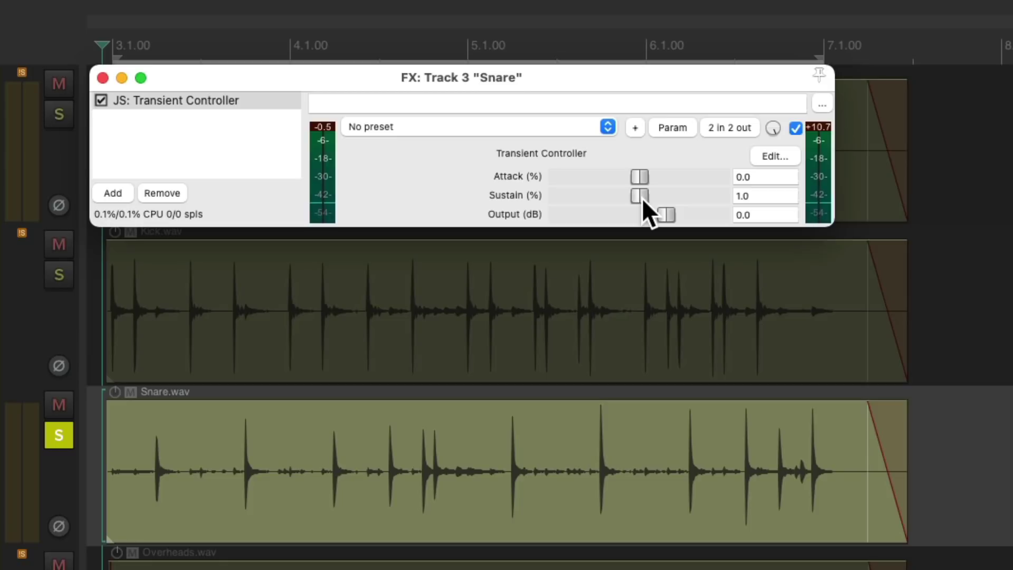
left_click_drag(637, 193, 695, 194)
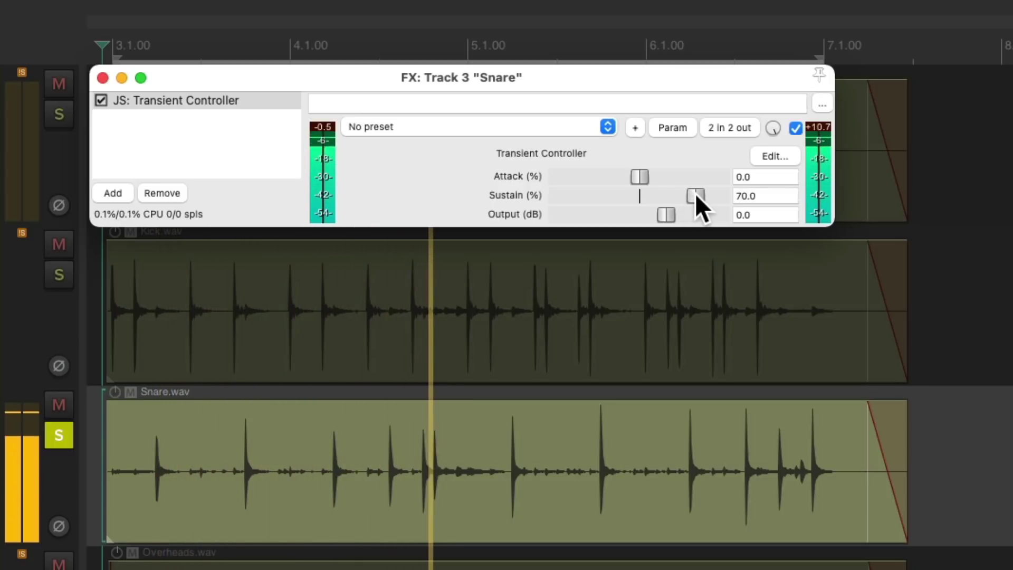
key("space")
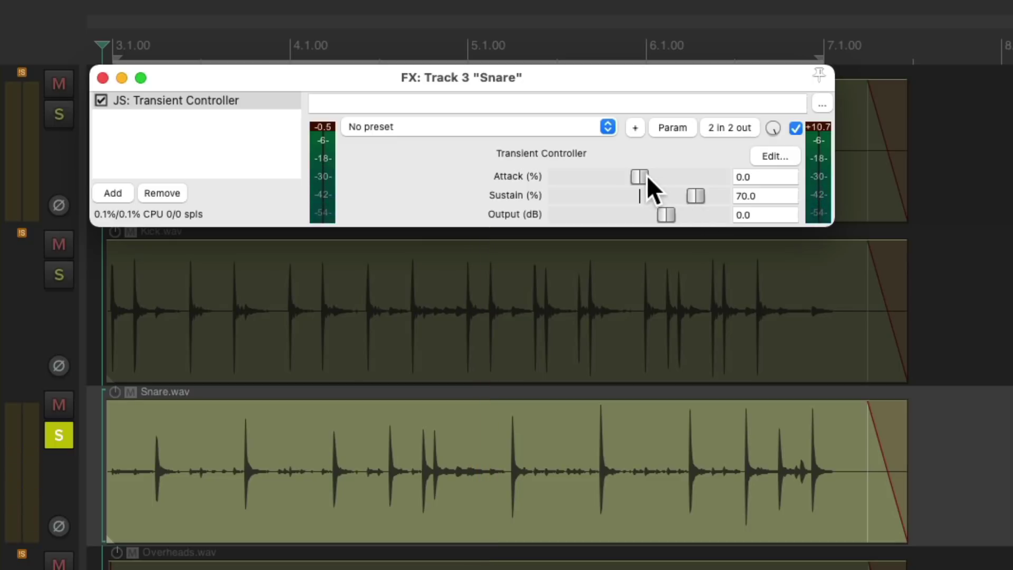
Set the snare's Attack to -100.0 and Sustain to 67.0, then listen to the softer snare.
left_click_drag(646, 175, 499, 188)
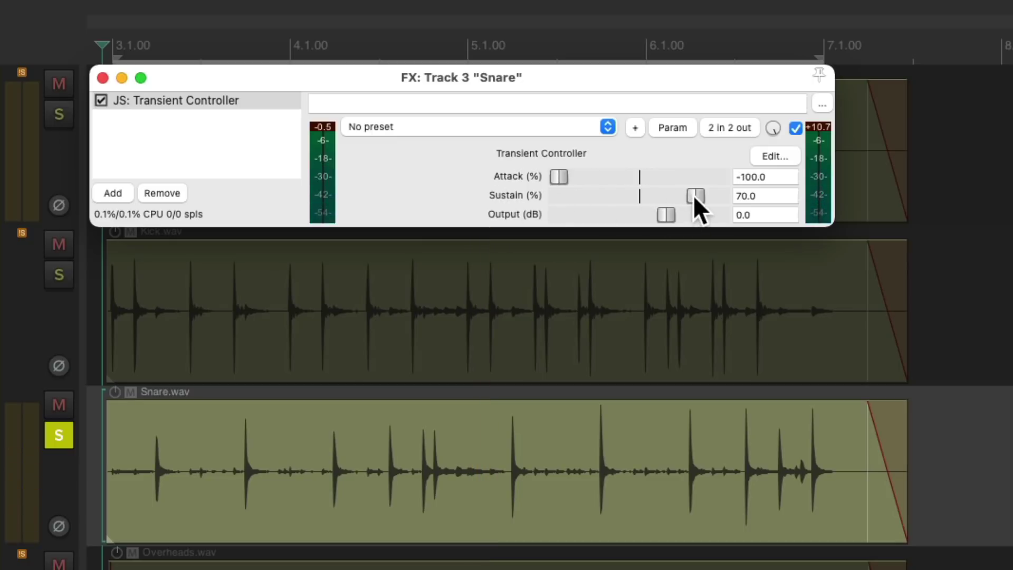
mouse_move(693, 195)
left_mouse_down()
mouse_move(638, 195)
mouse_move(692, 192)
left_mouse_up()
key("space")
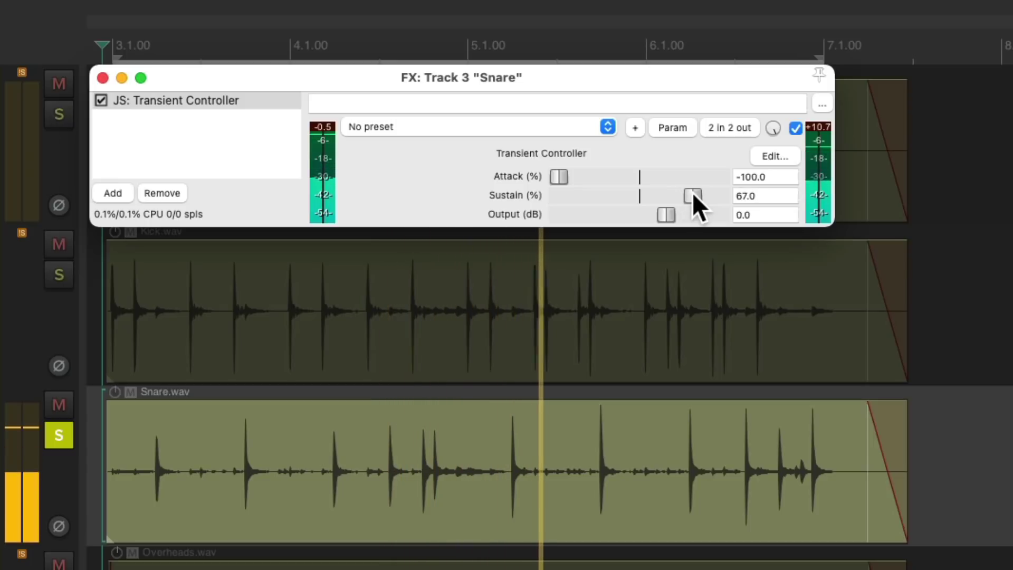
key("space")
Add VST: ReaEQ after the Transient Controller on the Snare track.
double_click(208, 132)
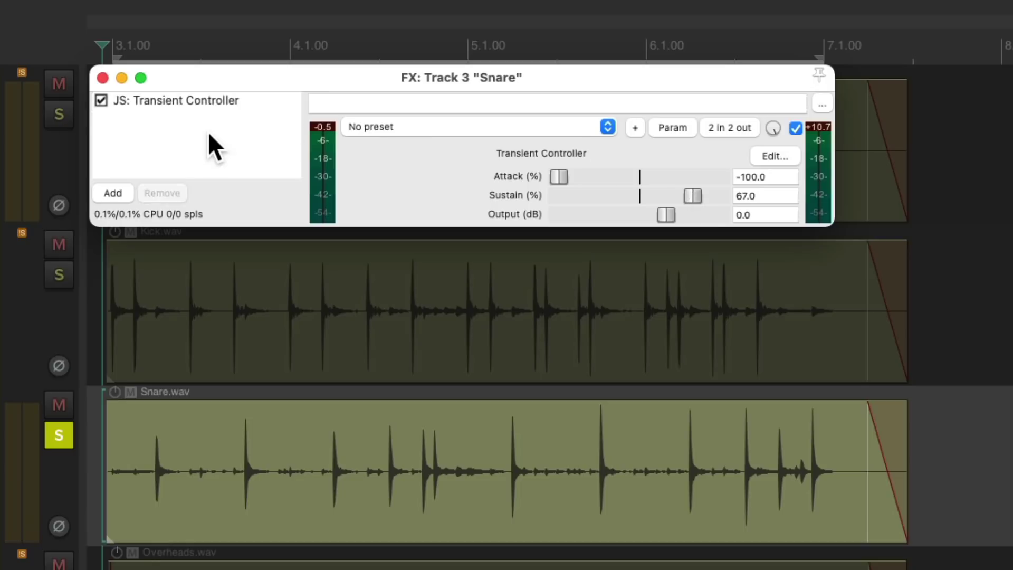
type("eq")
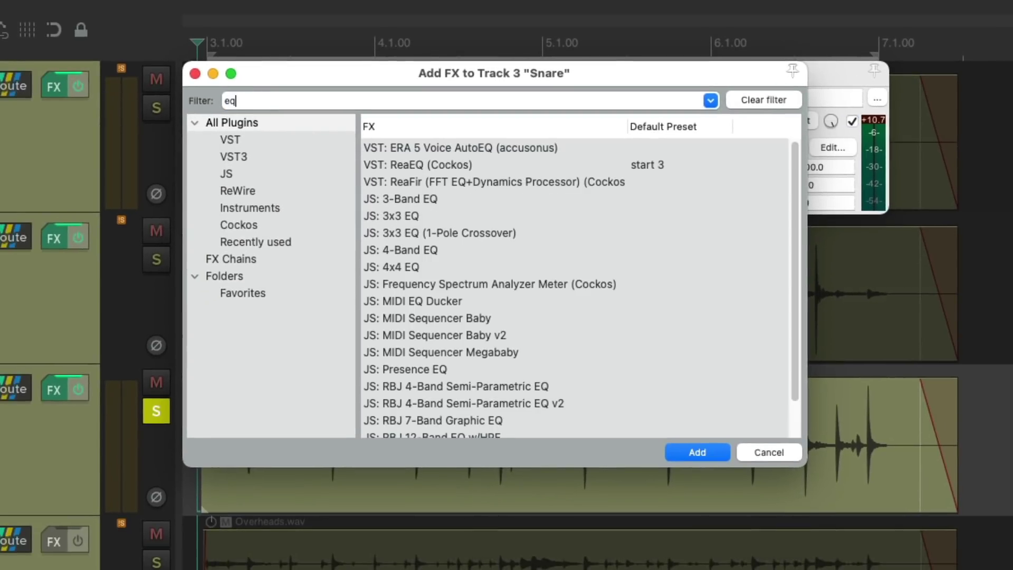
double_click(486, 164)
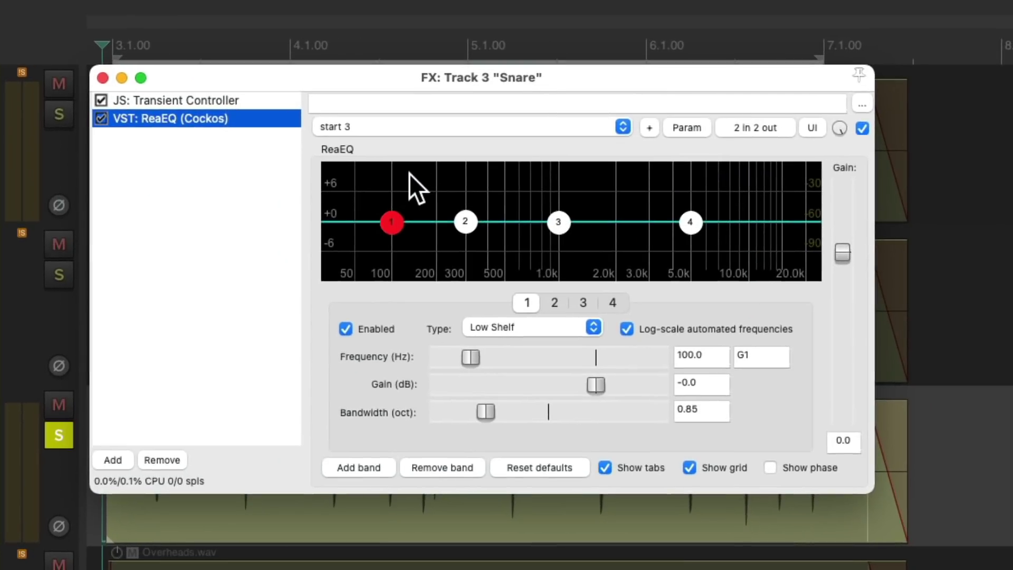
Boost ReaEQ's high shelf by 5.1 dB at 4561.5 Hz, then close the FX window.
key("space")
left_click_drag(689, 222, 680, 196)
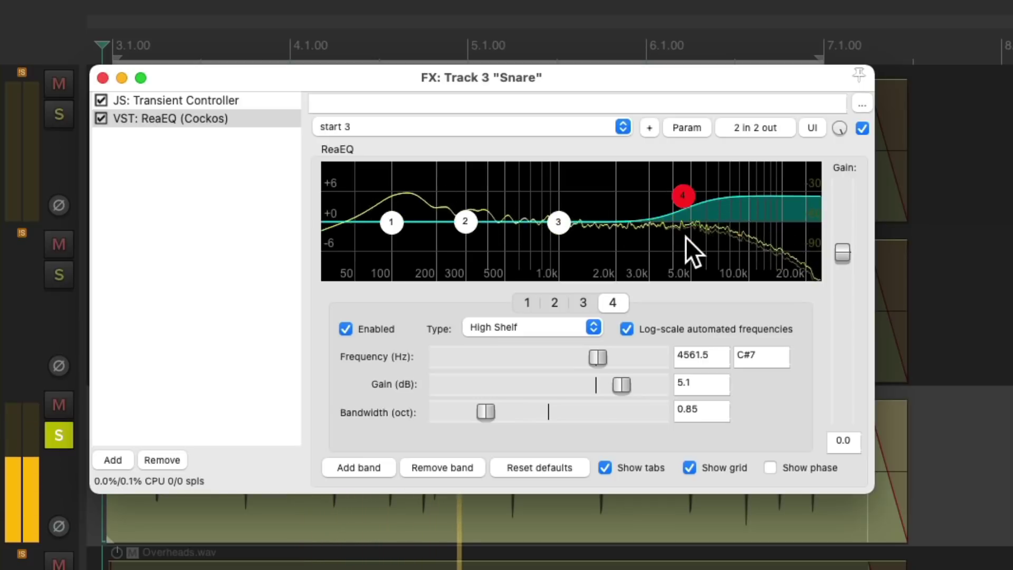
key("space")
left_click(103, 78)
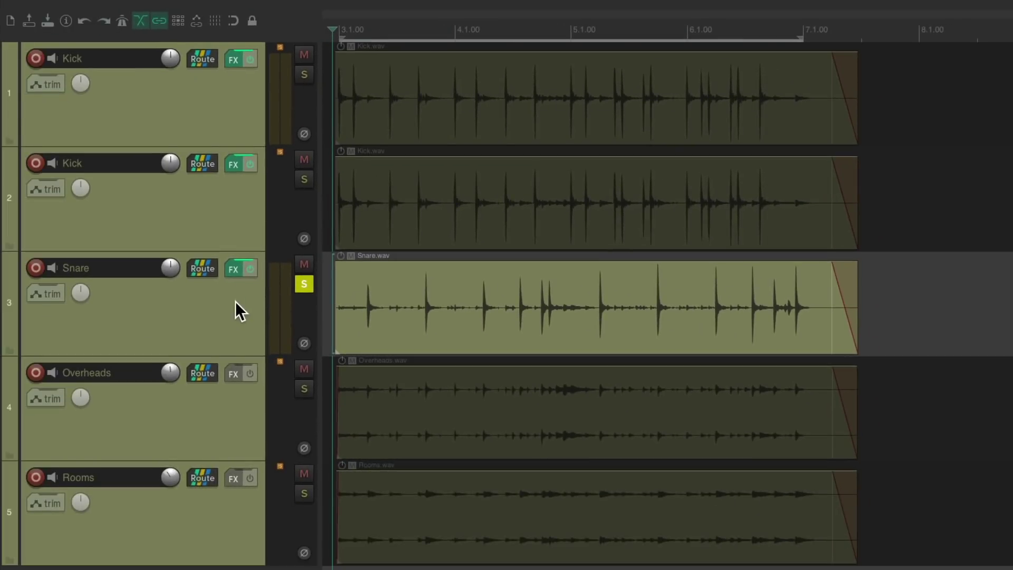
Duplicate the Snare track and unsolo the copy on track 4.
right_click(235, 302)
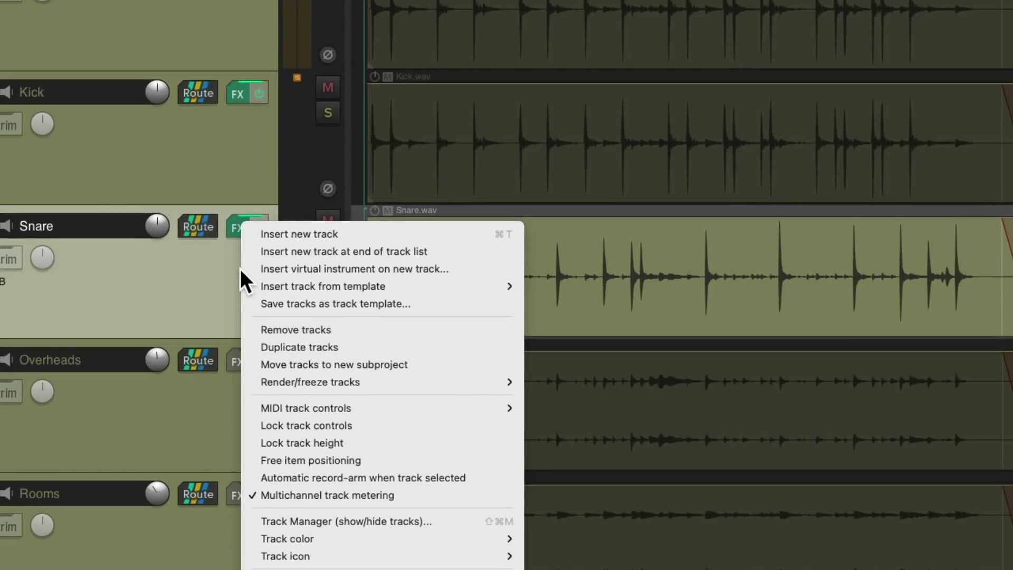
left_click(242, 358)
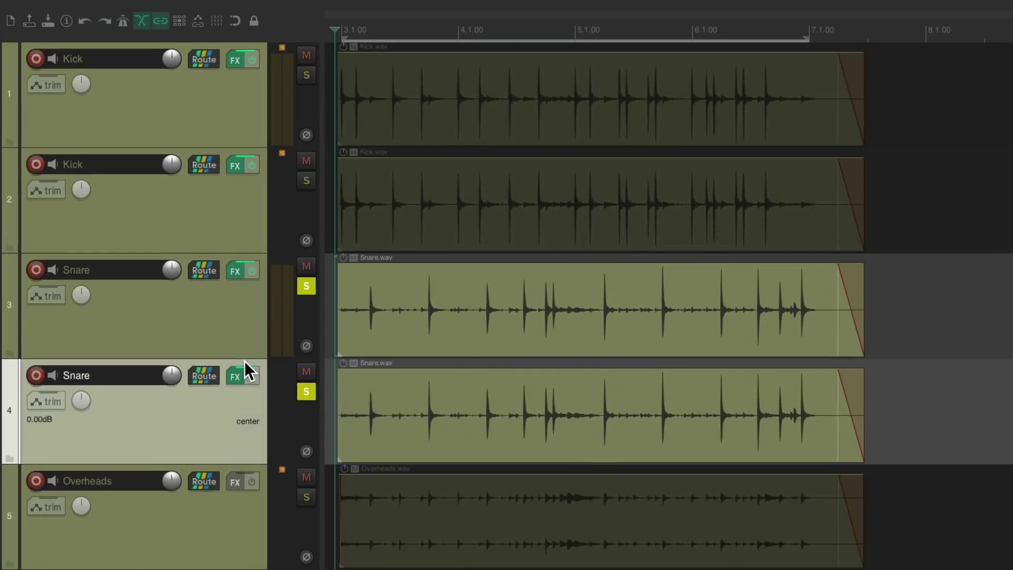
left_click(303, 392)
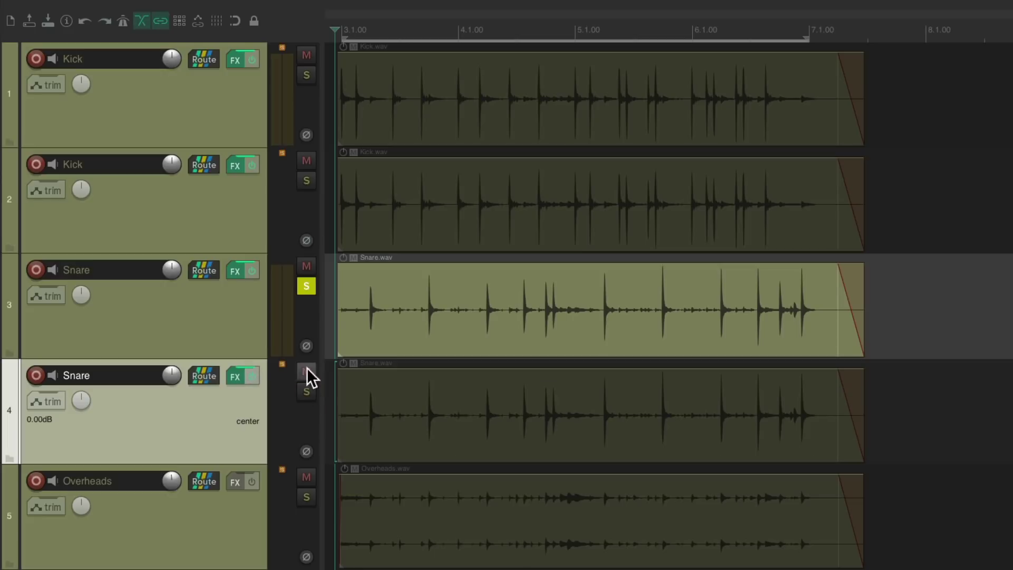
Remove ReaEQ from track 3's Snare and set its Transient Controller to Attack 21, Sustain 0.
left_click(236, 270)
key("Delete")
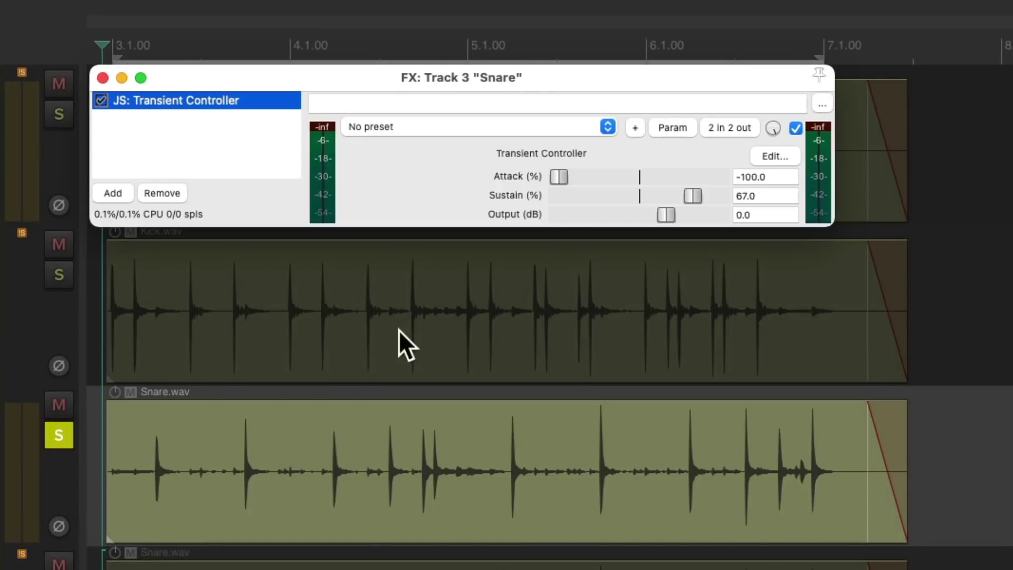
double_click(560, 176)
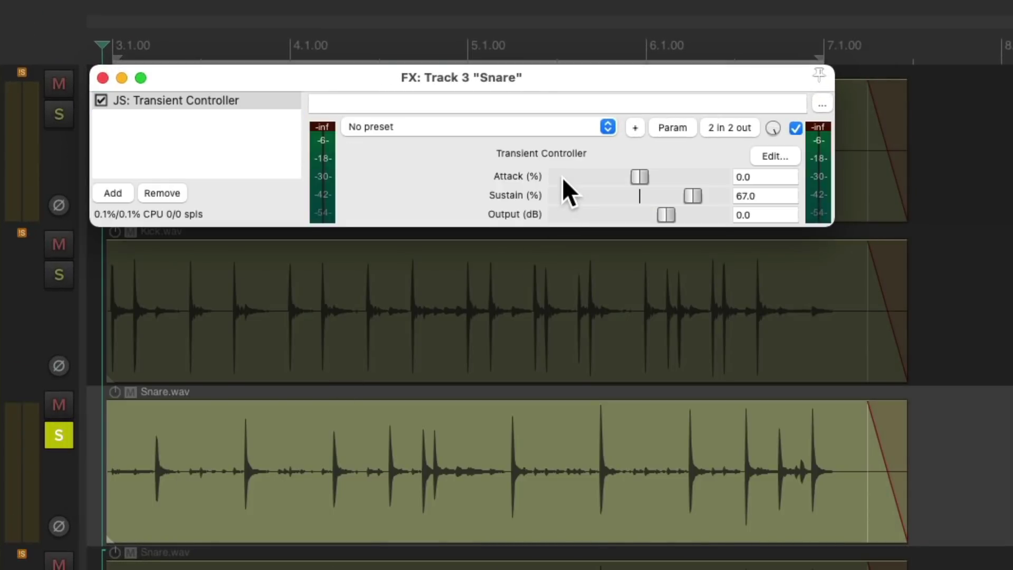
double_click(690, 195)
key("space")
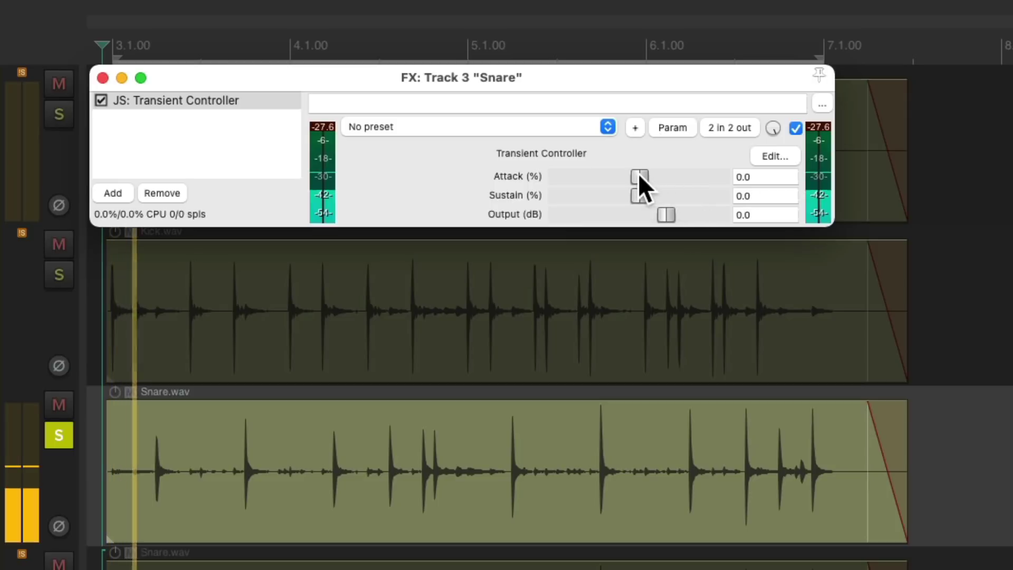
left_click_drag(638, 176, 656, 174)
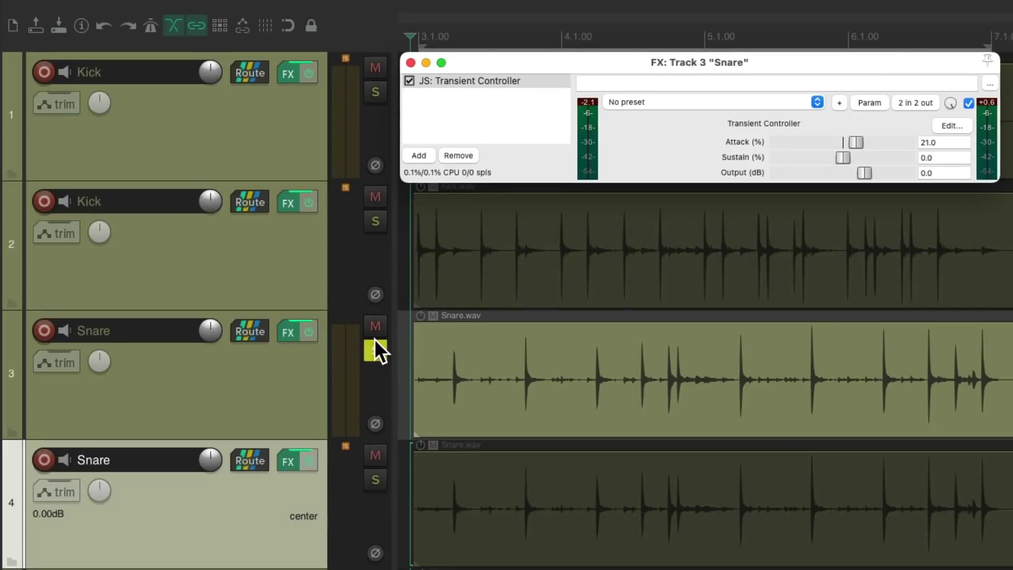
Solo the duplicate Snare on track 4 and lower its Transient Controller Sustain to 65.
left_click(58, 435)
left_click(370, 475)
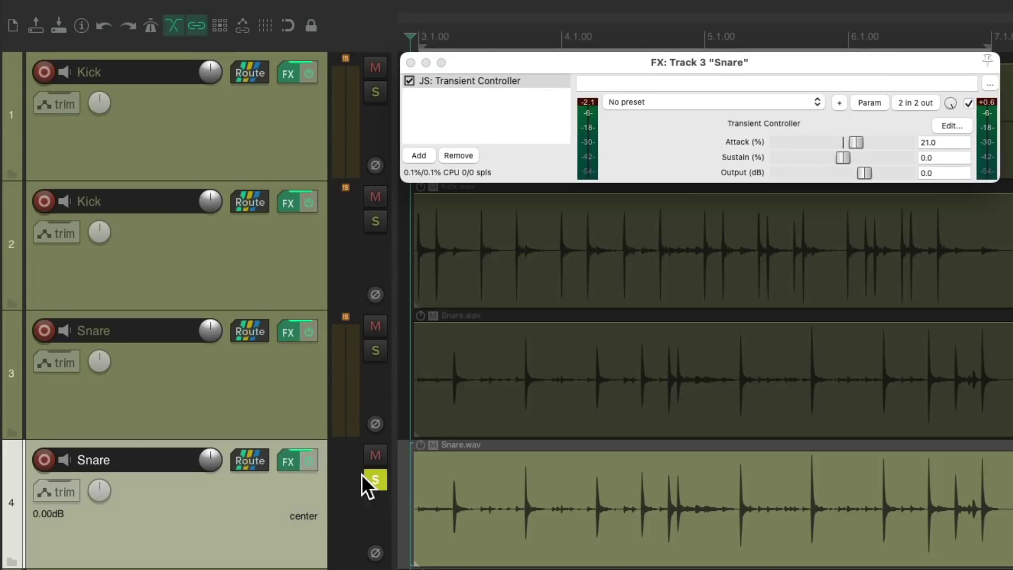
left_click(293, 459)
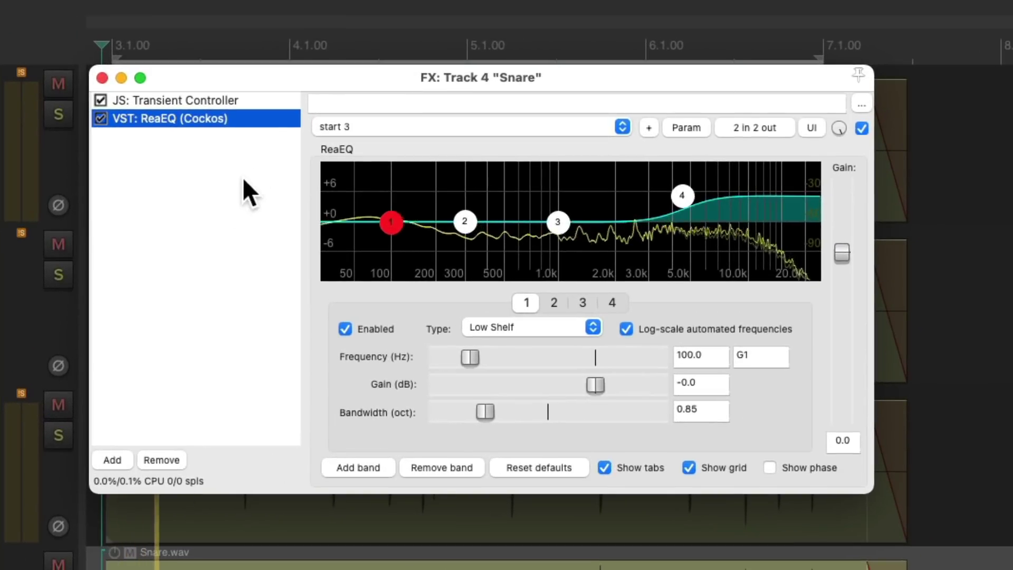
left_click(256, 105)
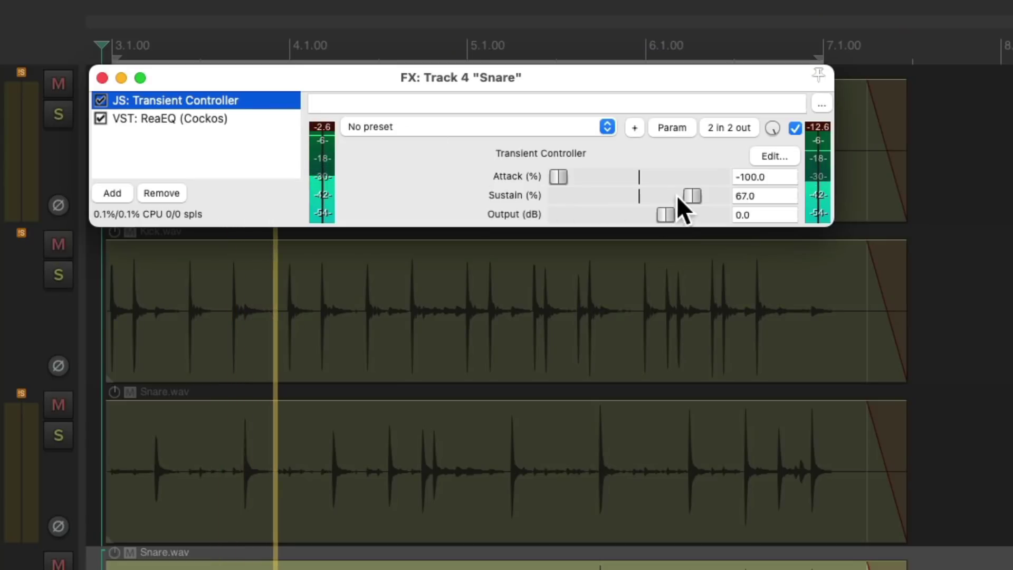
mouse_move(688, 196)
left_mouse_down()
mouse_move(649, 200)
mouse_move(687, 193)
left_mouse_up()
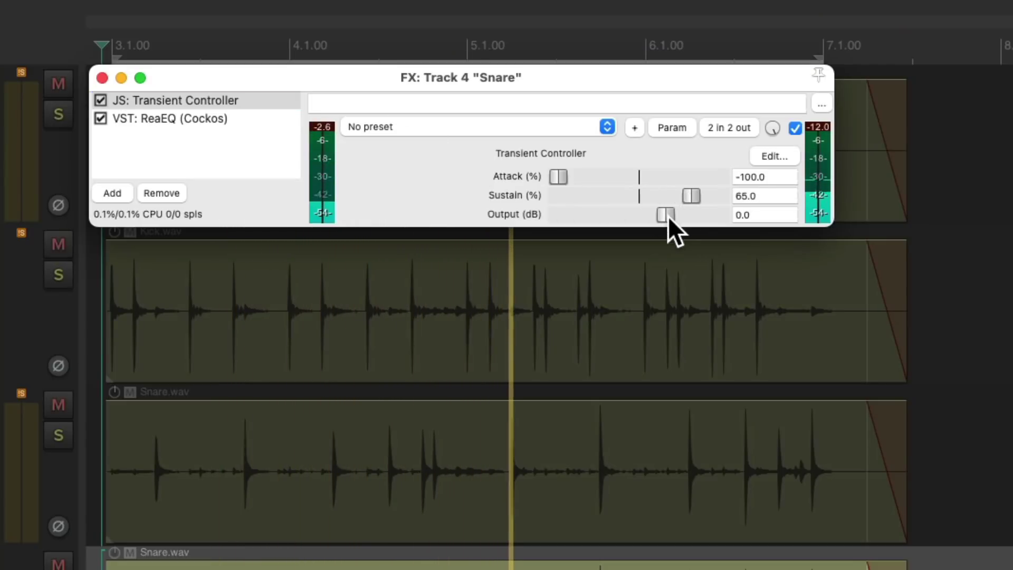
Set the duplicate Snare's Output to -0.6 dB, comparing it alongside the original snare.
left_click_drag(654, 215, 540, 223)
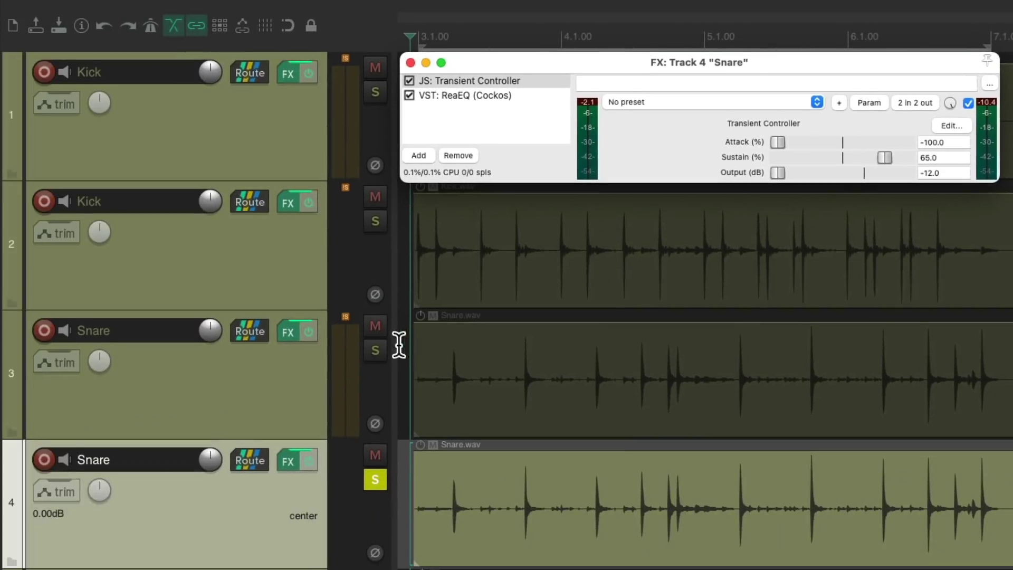
left_click(58, 435)
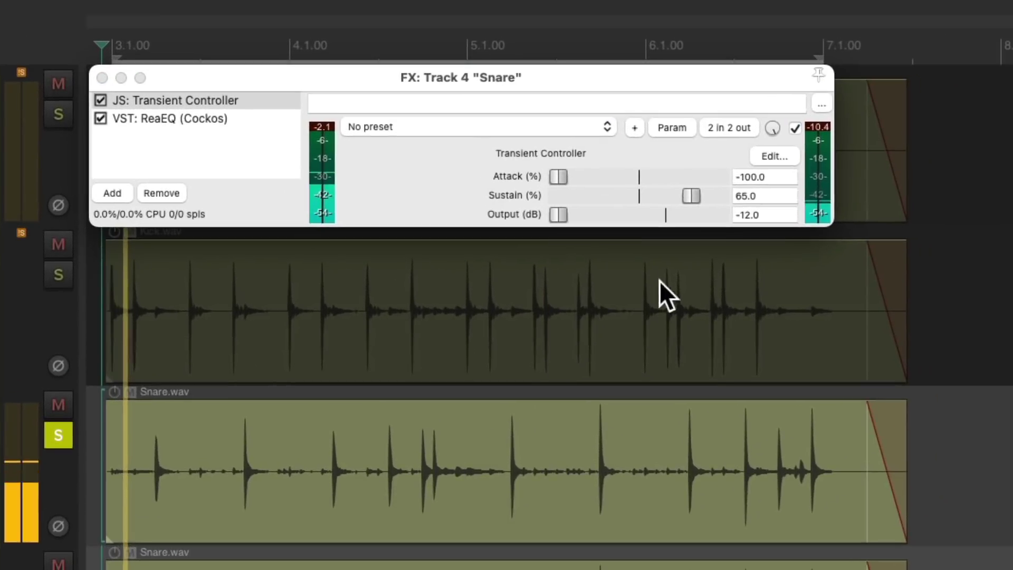
left_click_drag(740, 181, 747, 180)
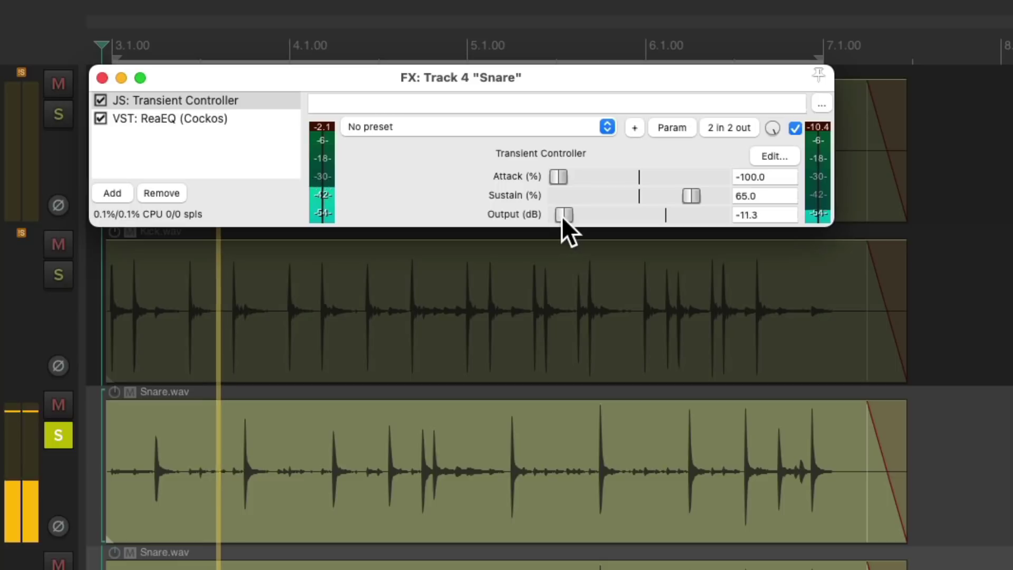
left_click_drag(562, 216, 657, 210)
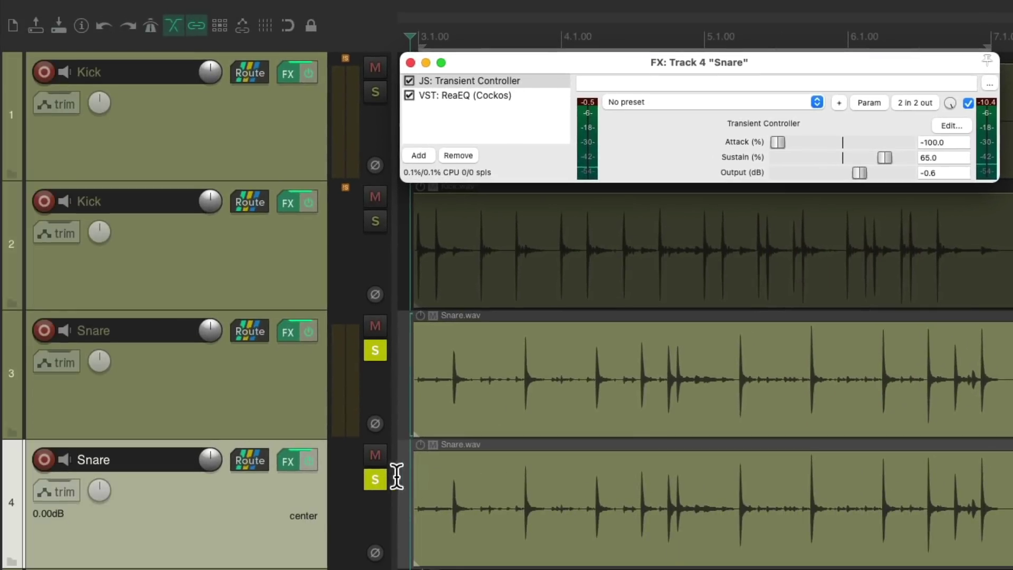
Unsolo the duplicate snare and A/B the original Snare's effects with bypass.
left_click(378, 480)
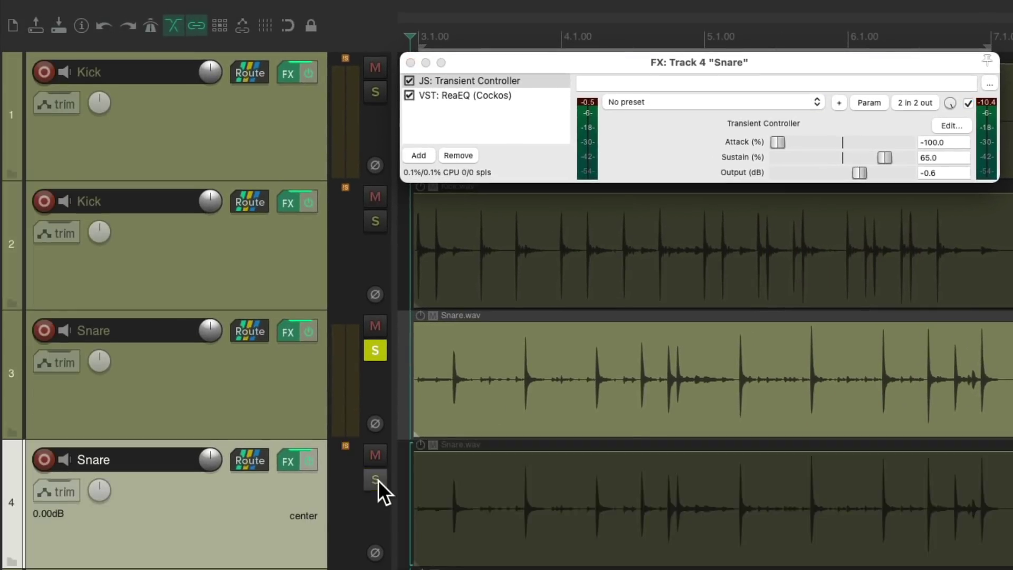
left_click(309, 327)
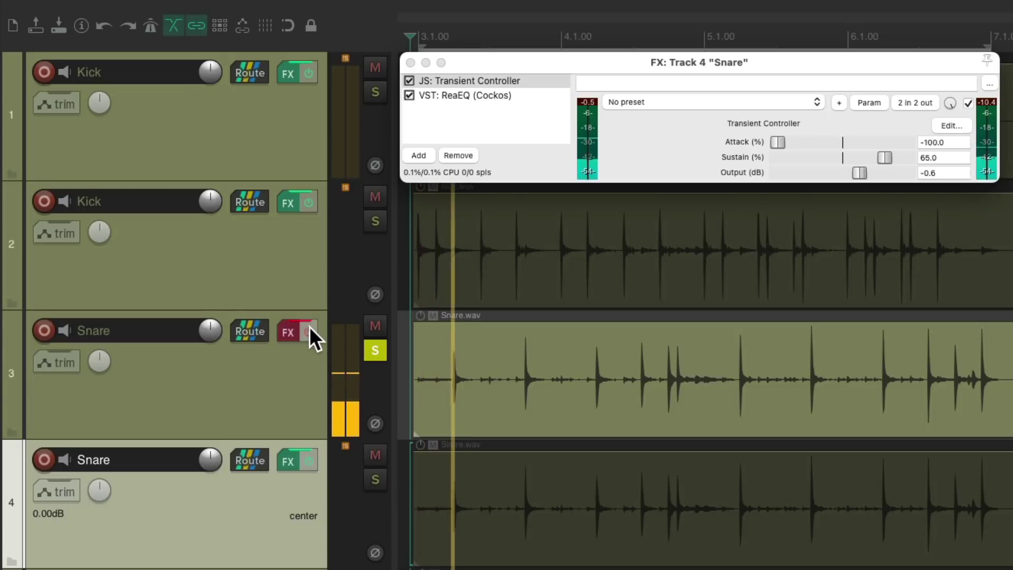
key("space")
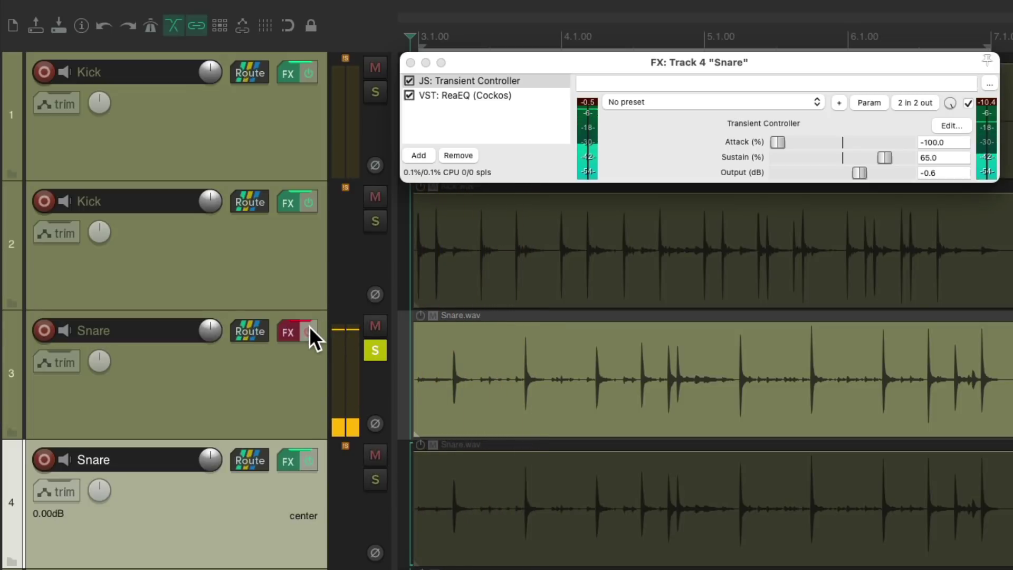
left_click(310, 327)
Play both snare layers soloed, then unsolo them and play the full kit.
left_click(378, 474)
key("space")
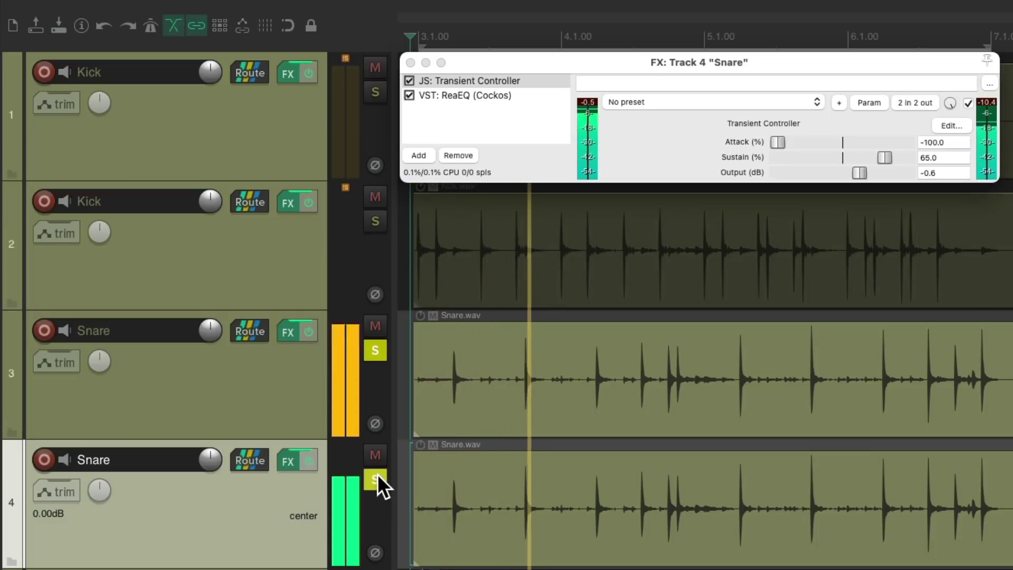
key("space")
left_click(377, 473)
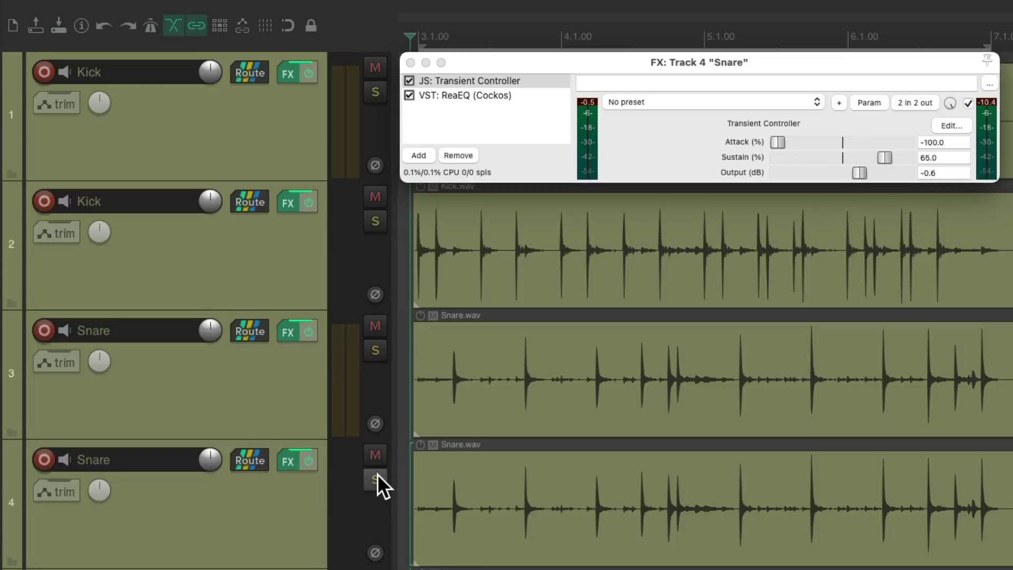
key("space")
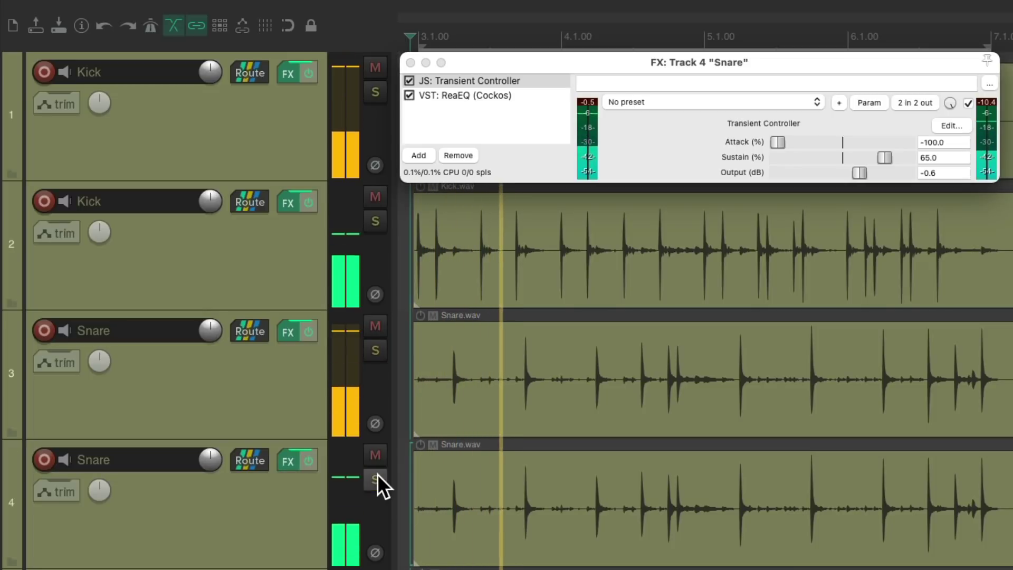
Mute the duplicate kick and snare layers, bypass and restore the original Kick and Snare effects, then unmute.
left_click(249, 521)
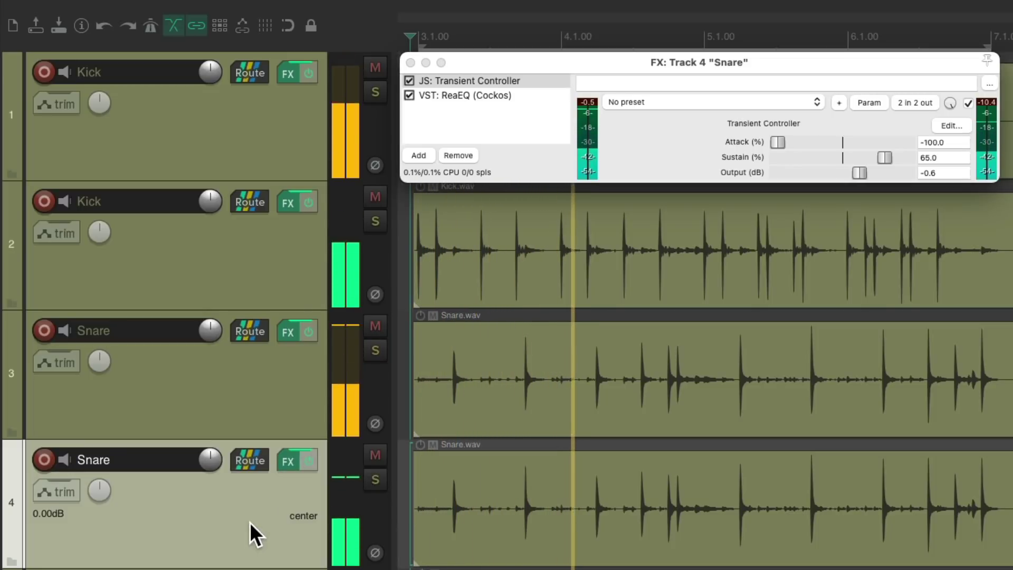
left_click(274, 269, "super")
left_click(375, 196)
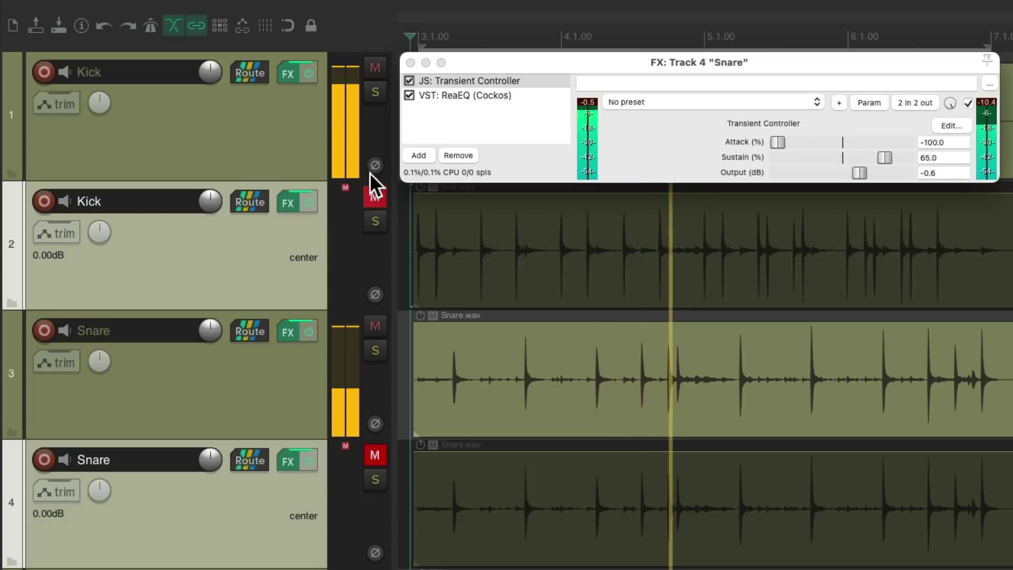
left_click(310, 73)
left_click(309, 332)
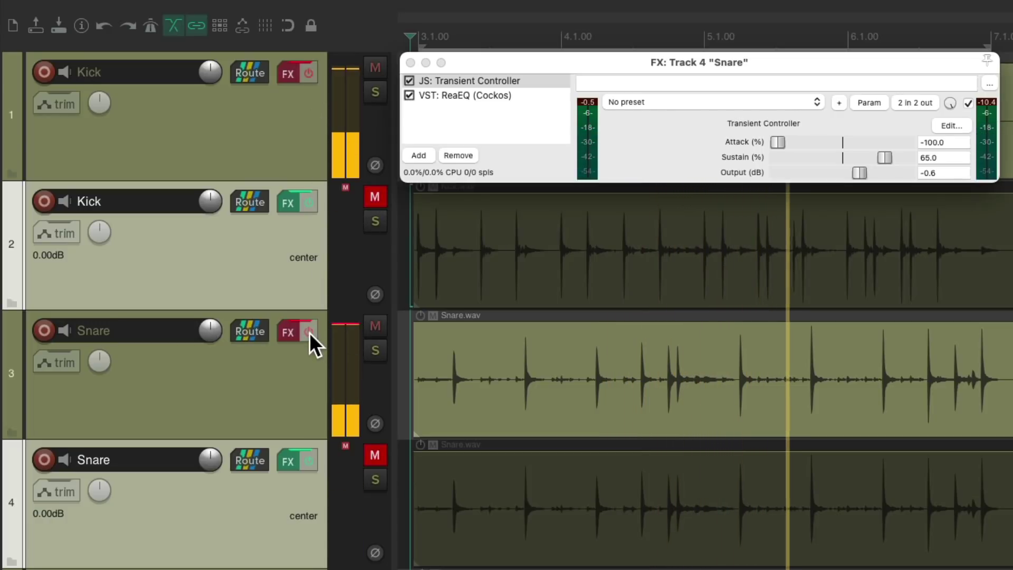
left_click(309, 332)
left_click(309, 73)
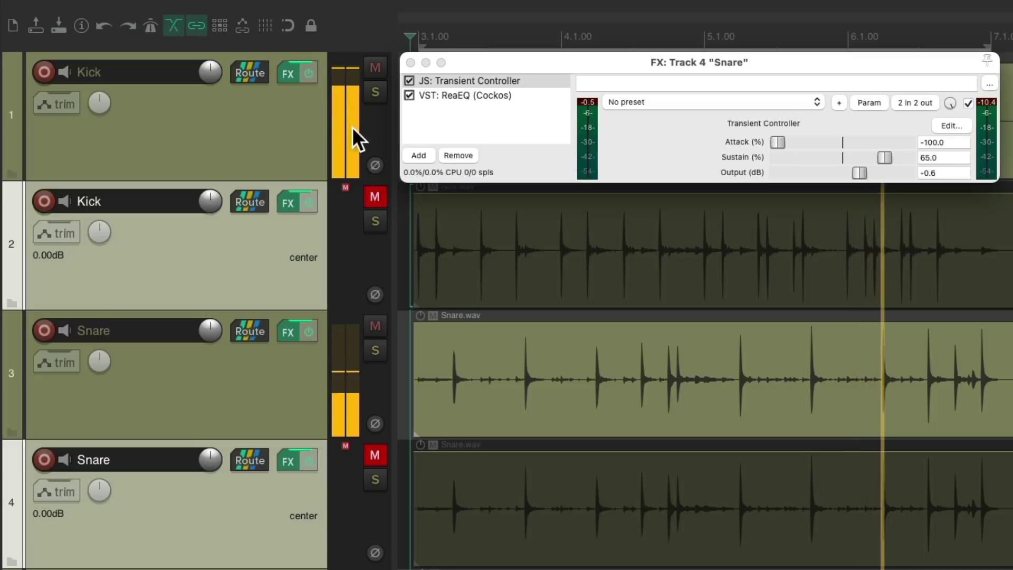
left_click(374, 195)
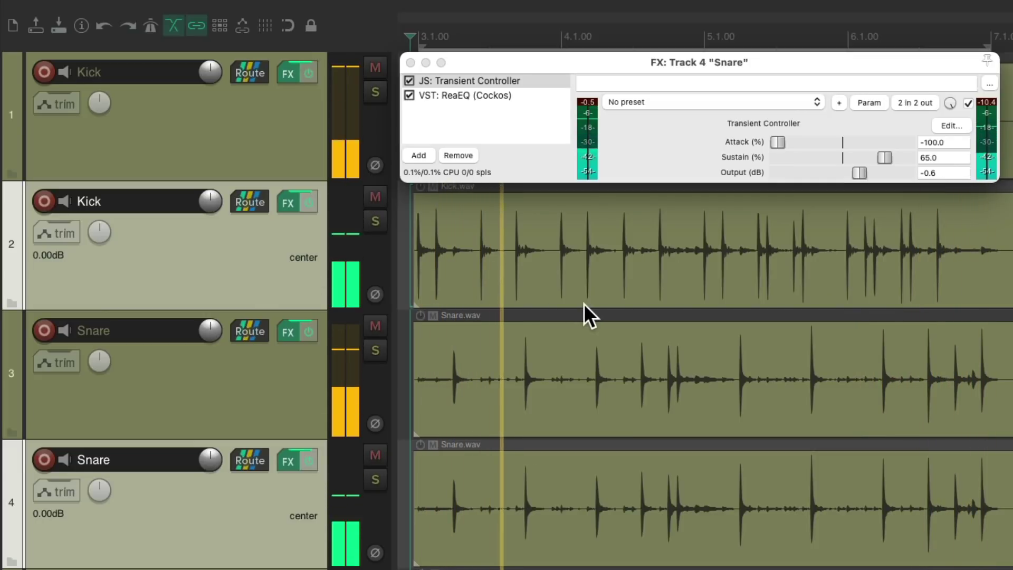
key("space")
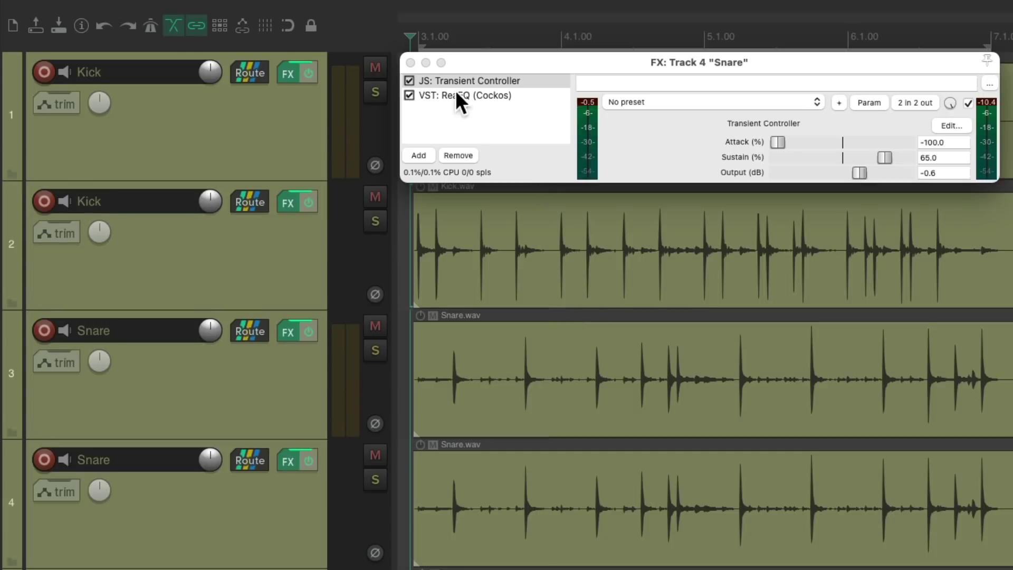
Close the Snare's FX window and play the Rooms track soloed.
left_click(410, 64)
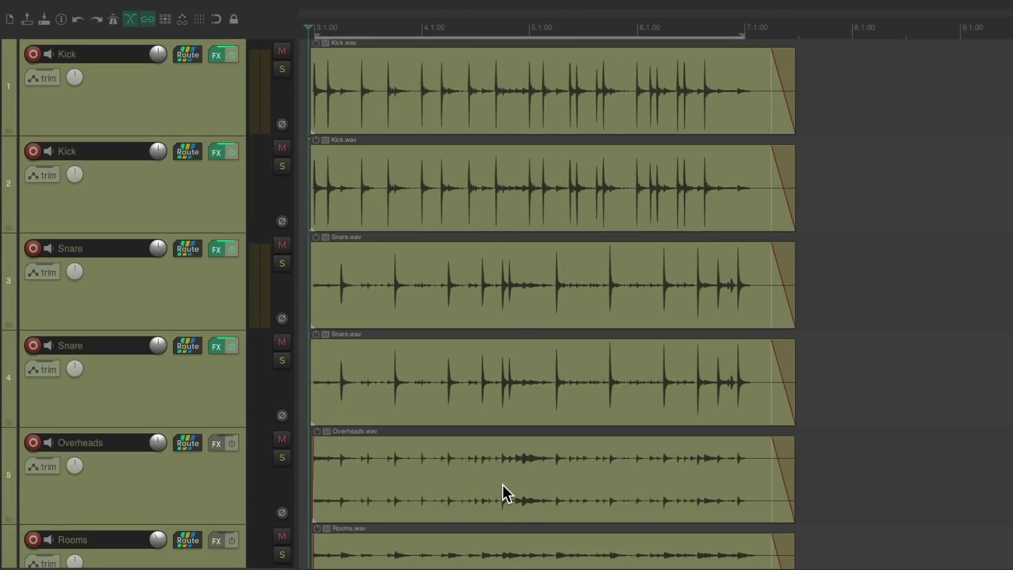
scroll(503, 496, "down", 2)
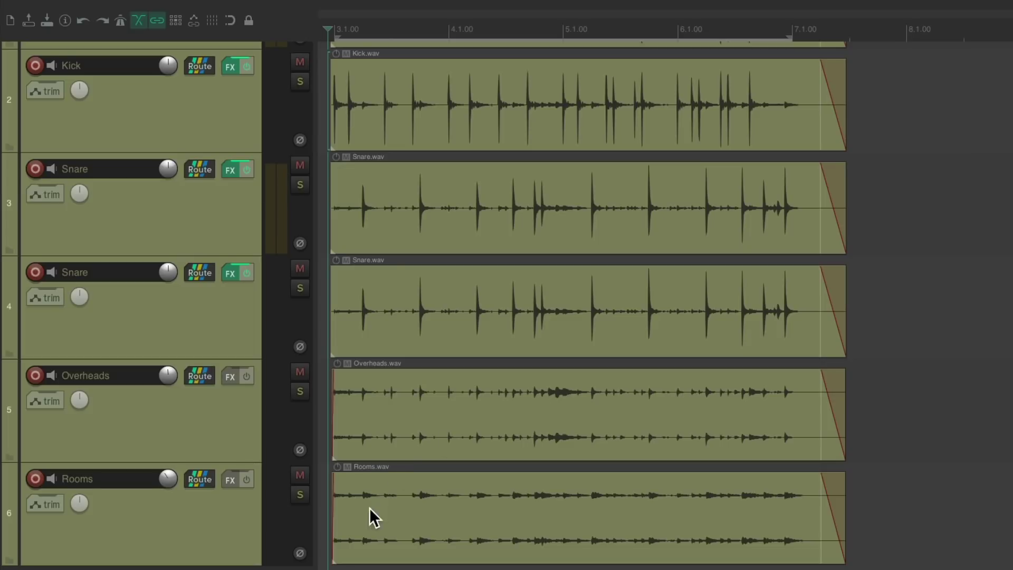
left_click(301, 495)
key("space")
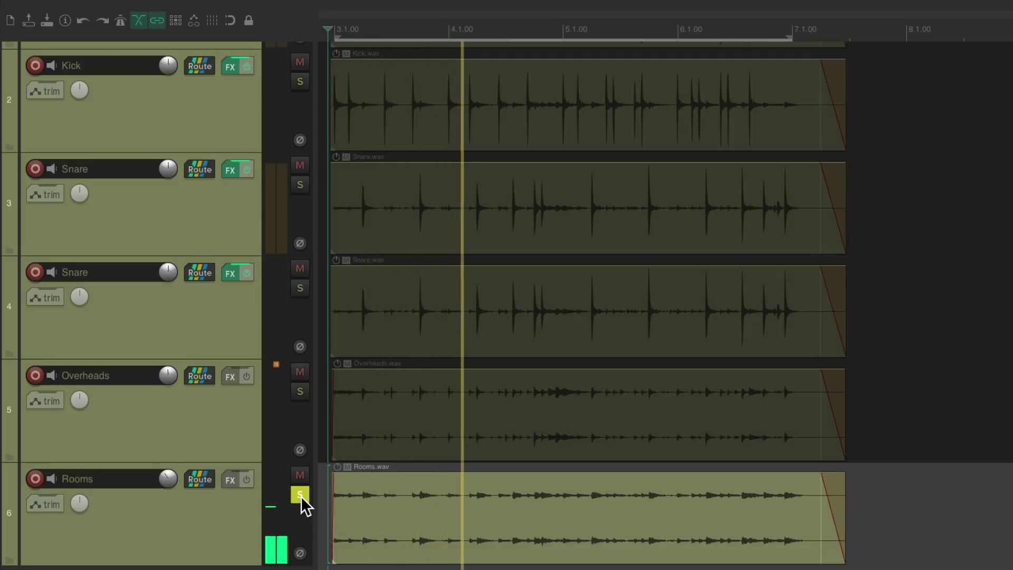
key("space")
Load JS: Transient Controller onto the Rooms track via the 'transient' filter.
left_click(242, 482)
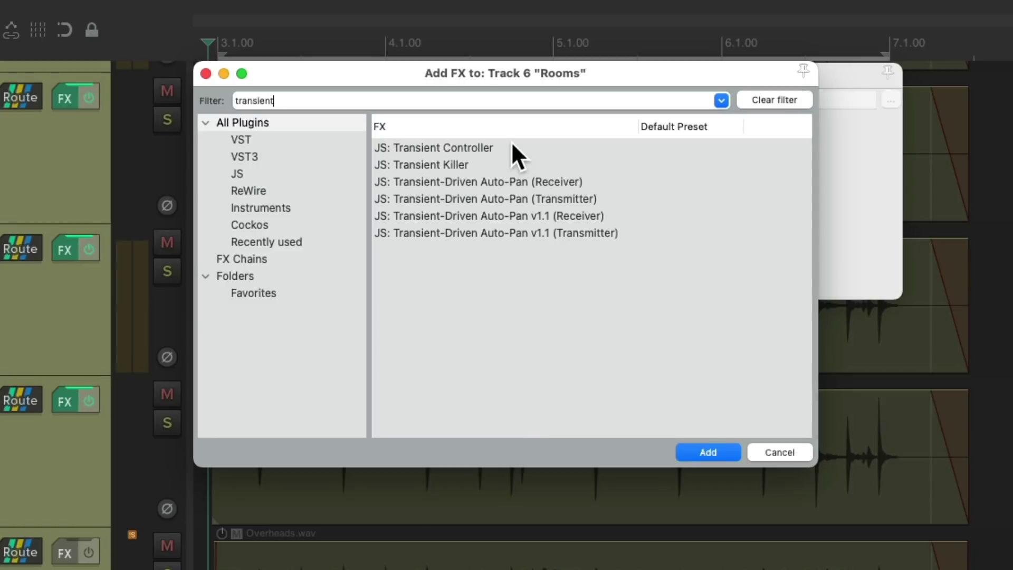
left_click(496, 143)
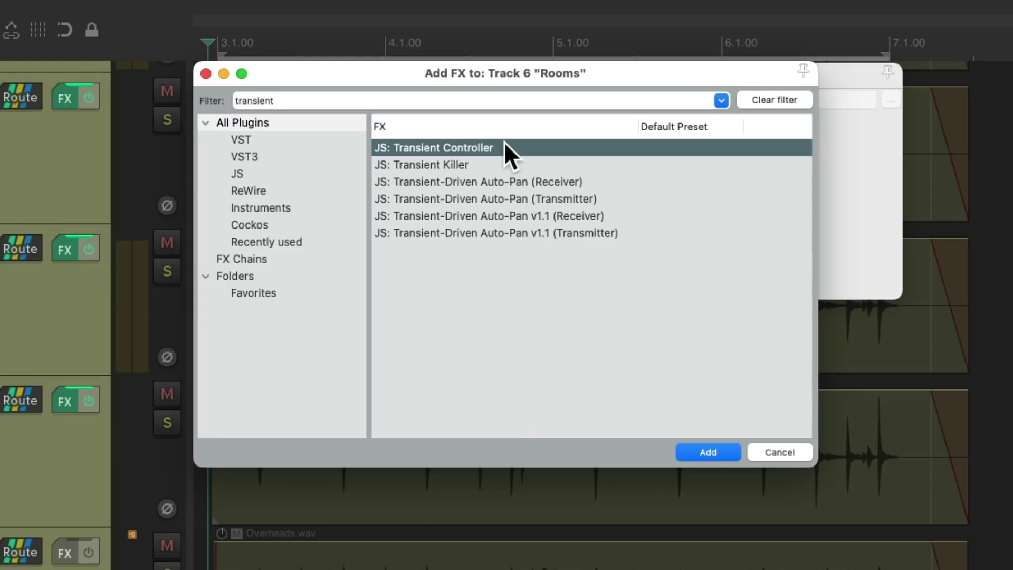
double_click(471, 147)
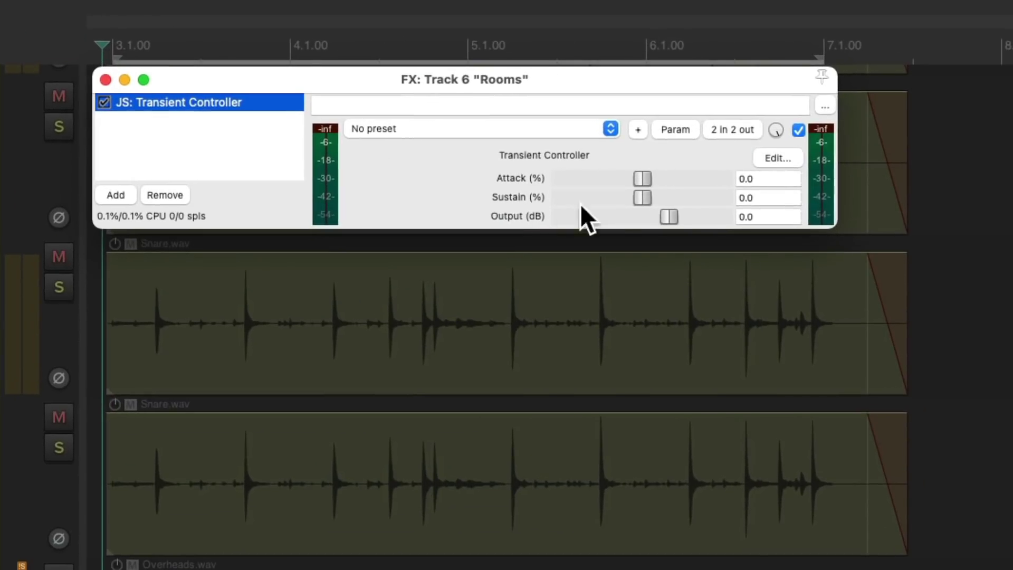
key("space")
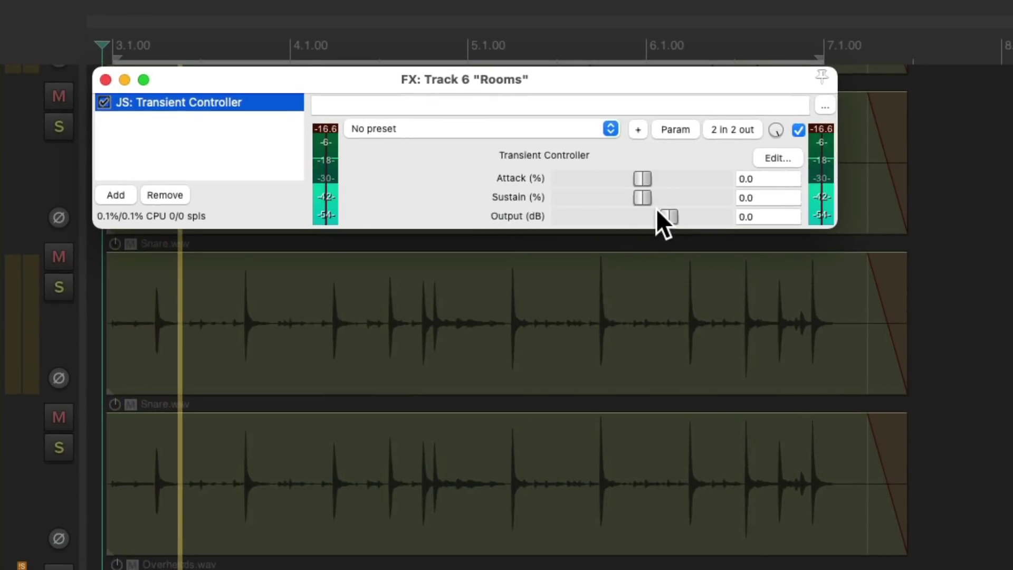
key("space")
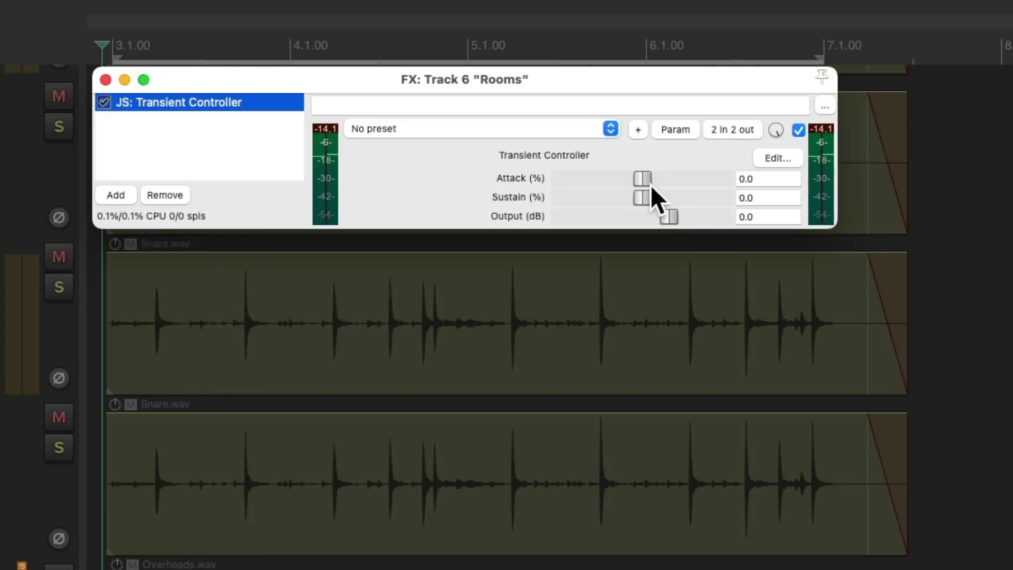
Set the rooms Transient Controller Attack to -100% while listening.
mouse_move(641, 178)
left_mouse_down()
mouse_move(700, 176)
mouse_move(642, 178)
left_mouse_up()
key("space")
key("space")
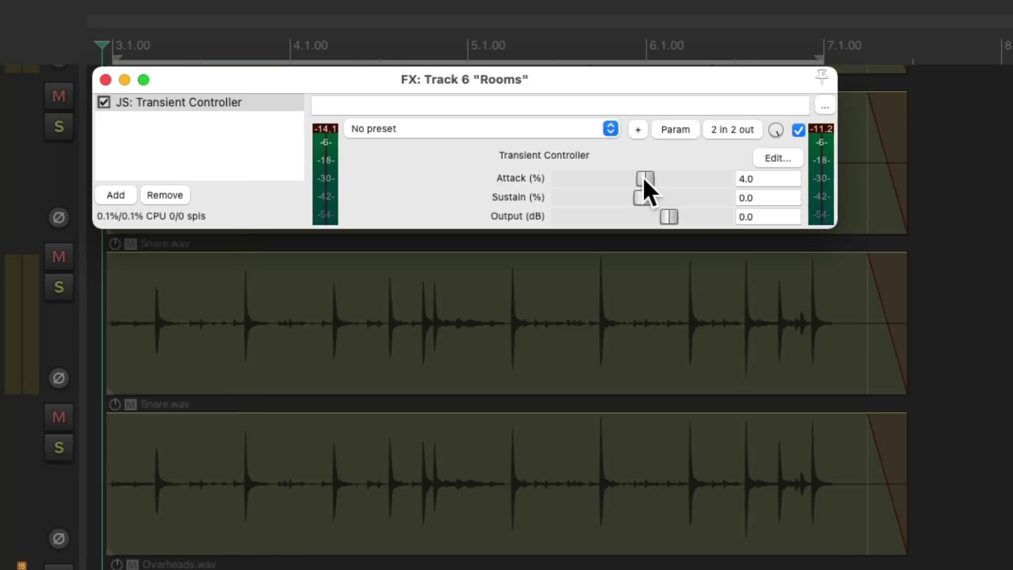
left_click_drag(643, 176, 579, 180)
key("space")
left_click_drag(580, 176, 552, 182)
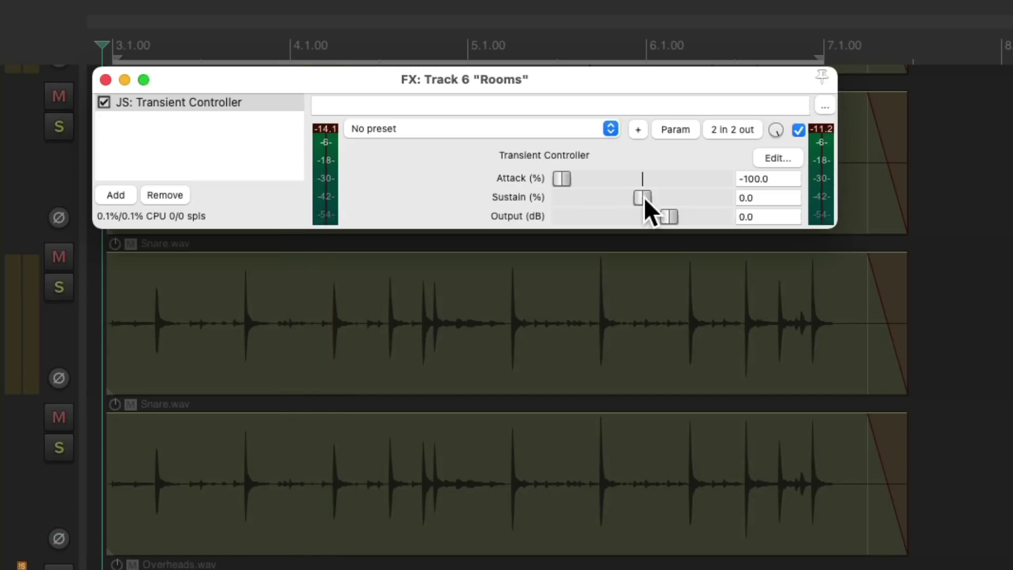
Set Sustain to 62% and Output to 6 dB, A/B-ing the plugin with bypass.
left_click_drag(643, 197, 703, 196)
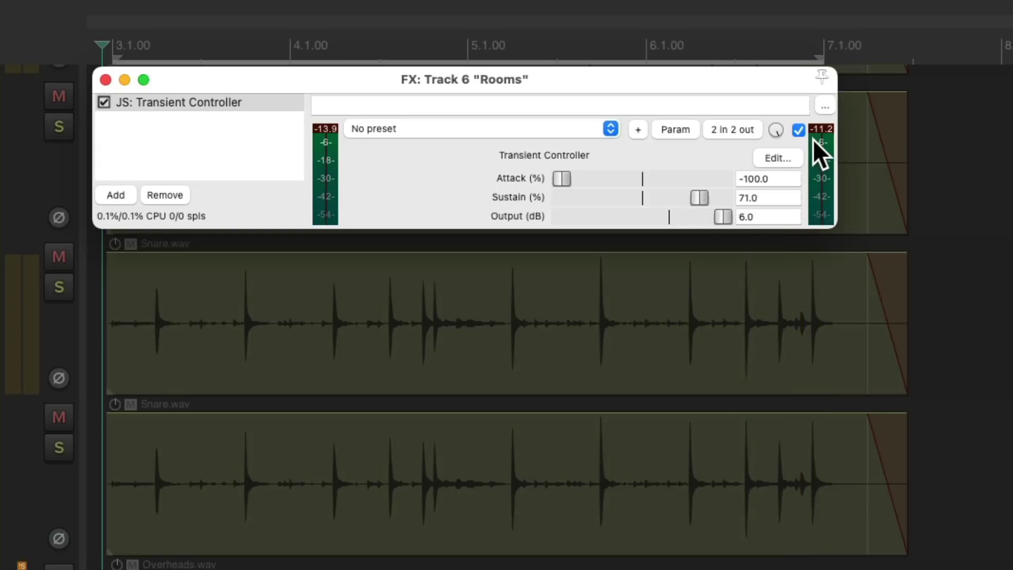
left_click(798, 131)
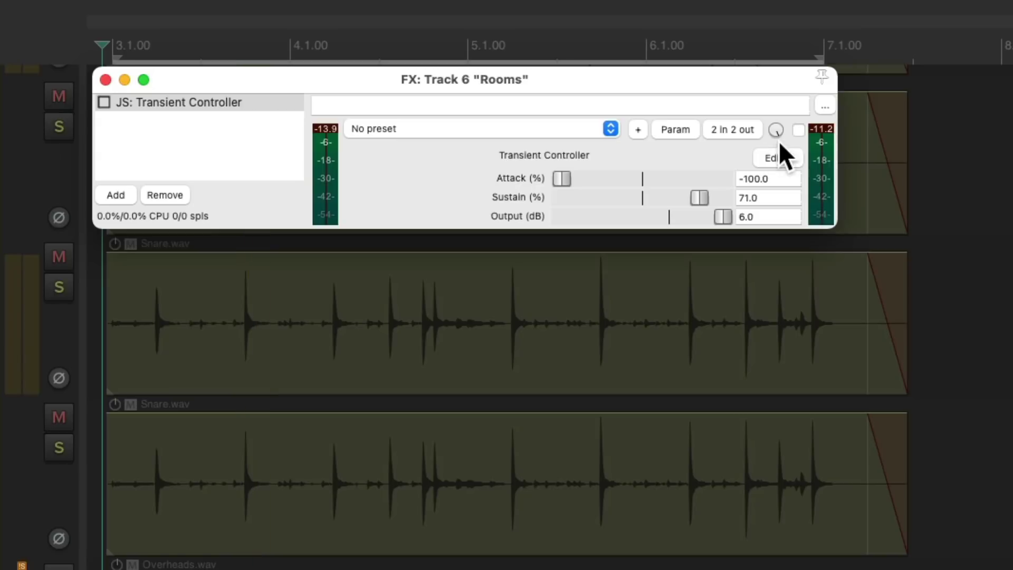
left_click(798, 130)
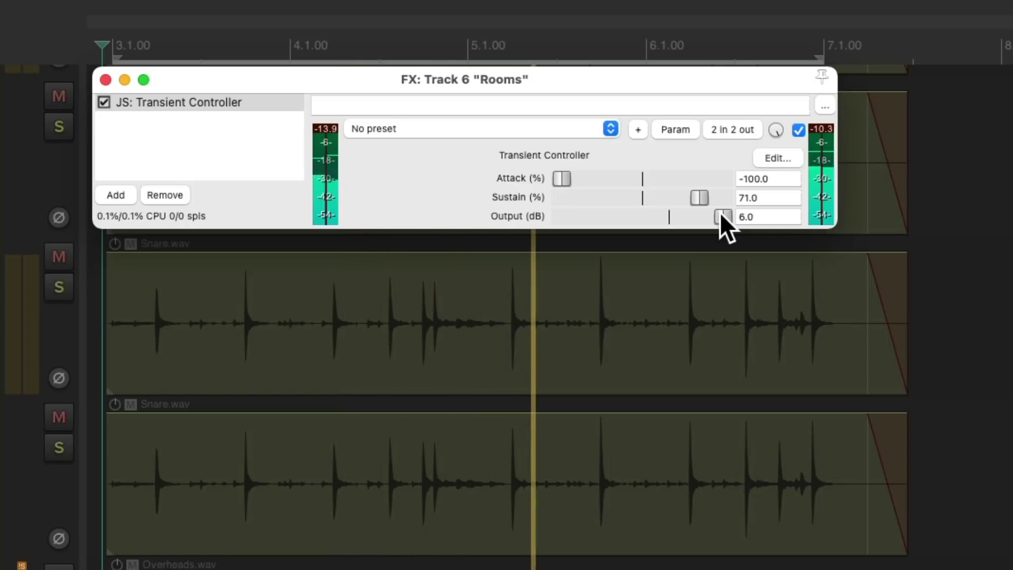
mouse_move(701, 197)
left_mouse_down()
mouse_move(720, 196)
mouse_move(690, 199)
left_mouse_up()
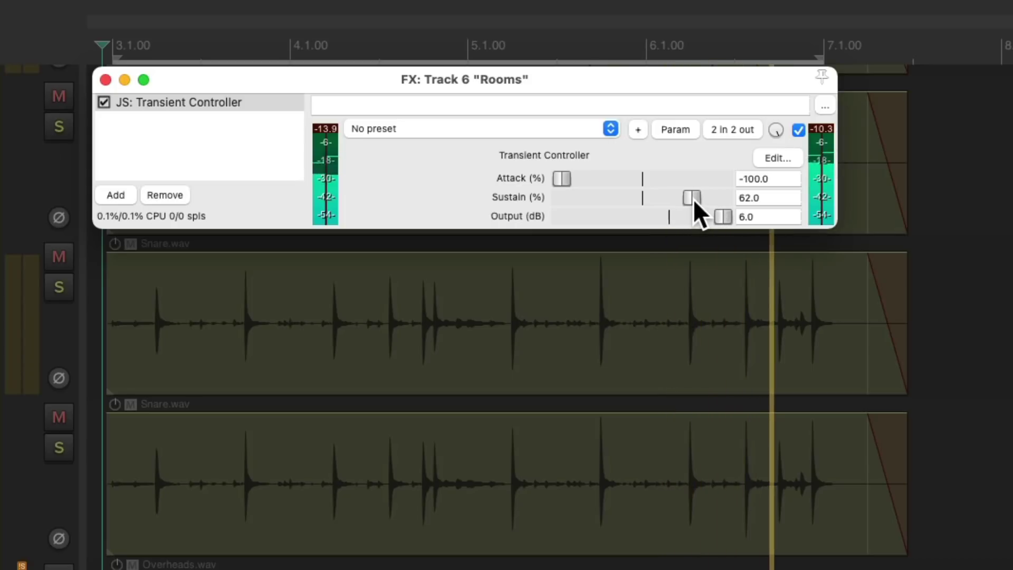
key("space")
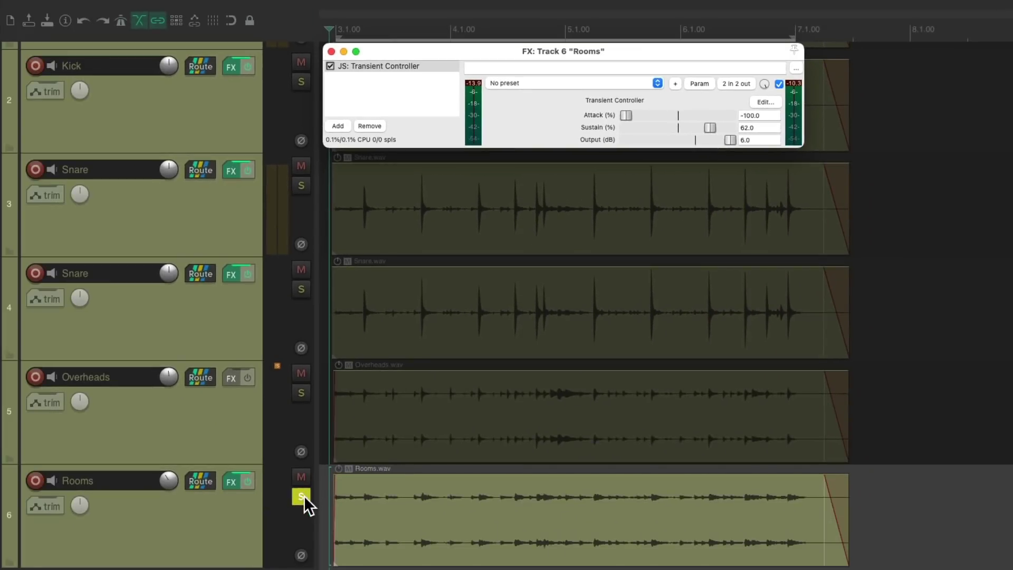
Unsolo Rooms and play the full kit with the processed room mics.
left_click(301, 497)
key("space")
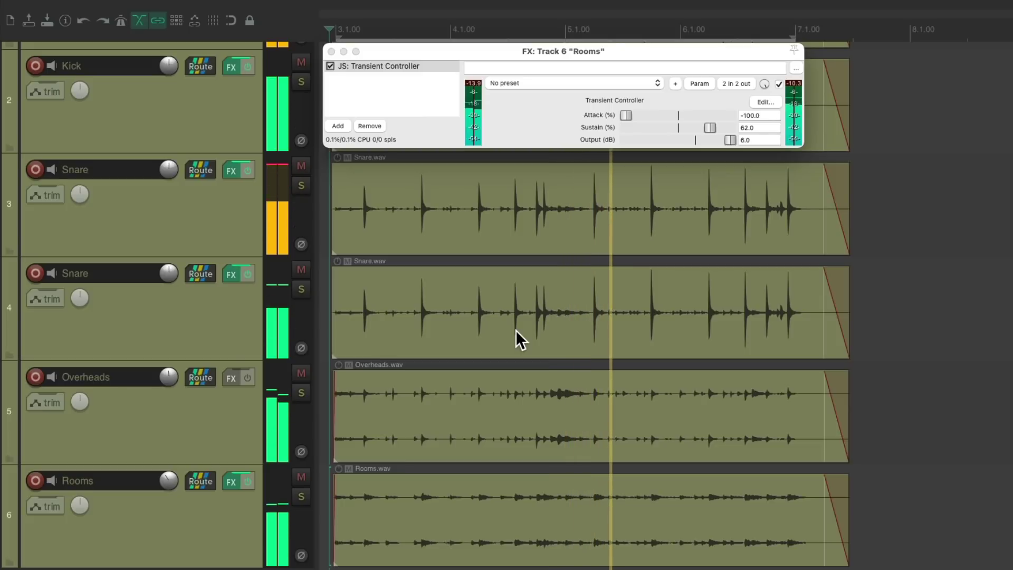
key("space")
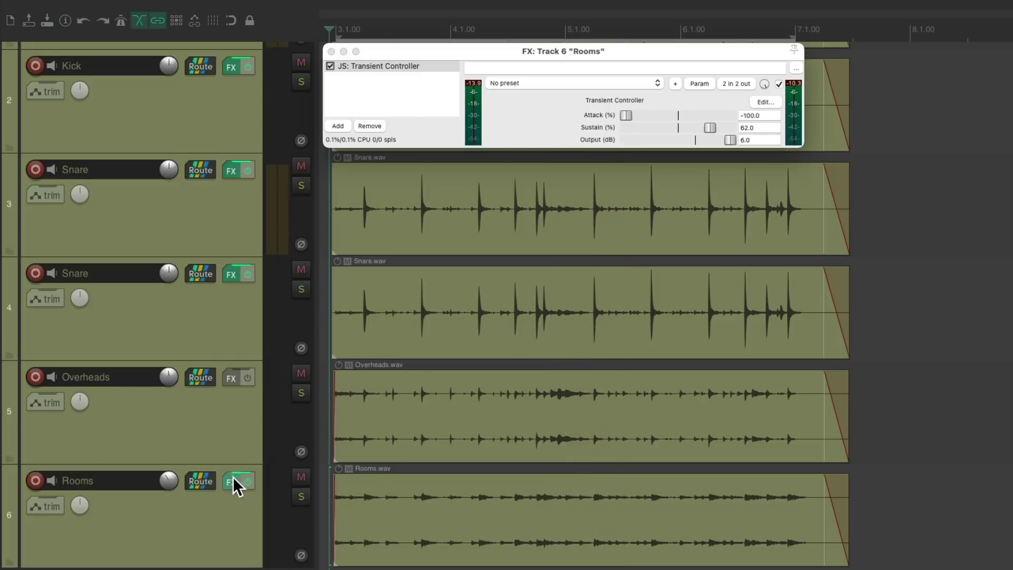
Close the Rooms FX window, bypass Kick and Snare effects, mute the duplicate layers, and play the unprocessed kit.
left_click(230, 479)
scroll(461, 483, "up", 3)
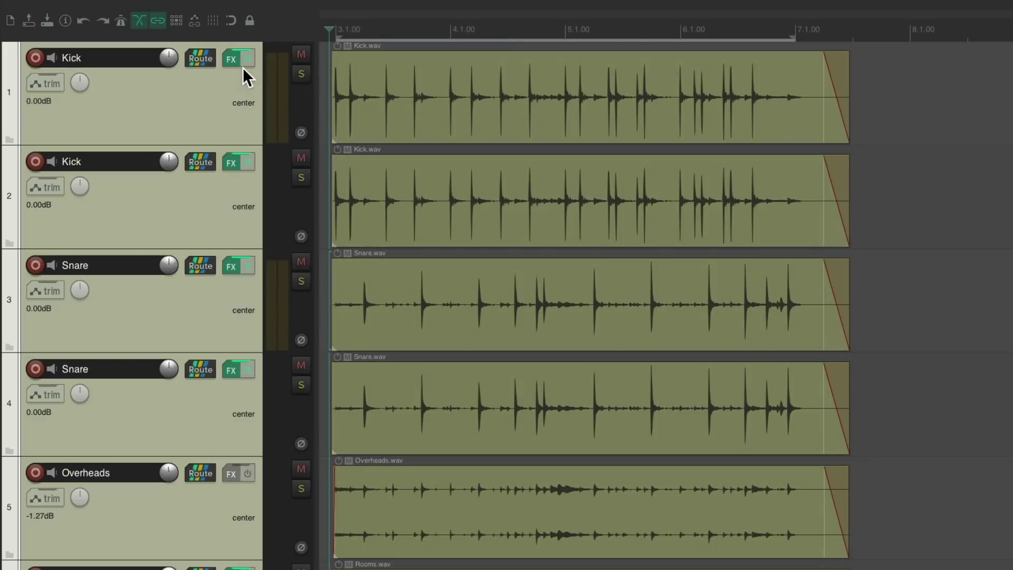
left_click(248, 59)
left_click(303, 159)
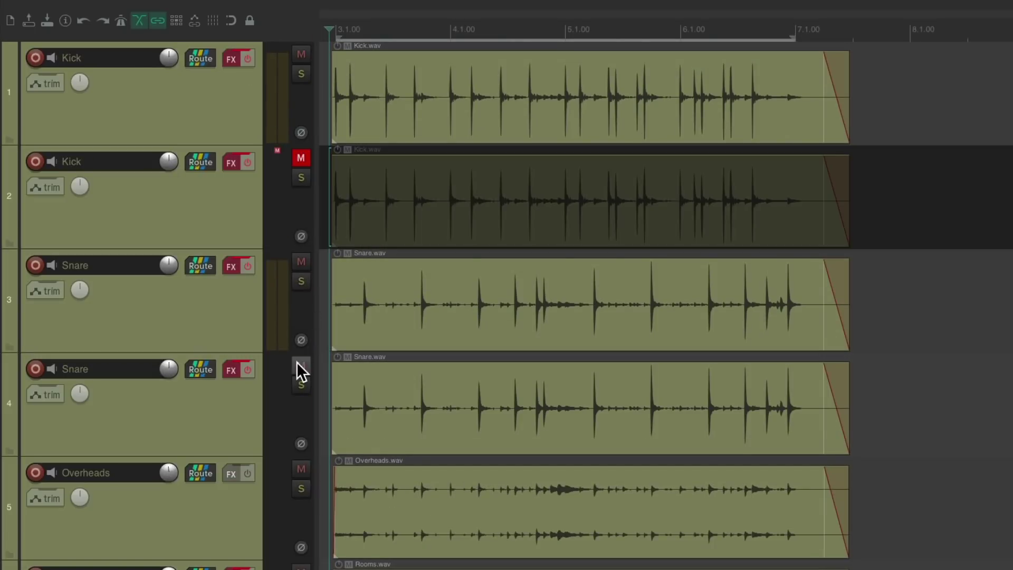
left_click(298, 365)
key("space")
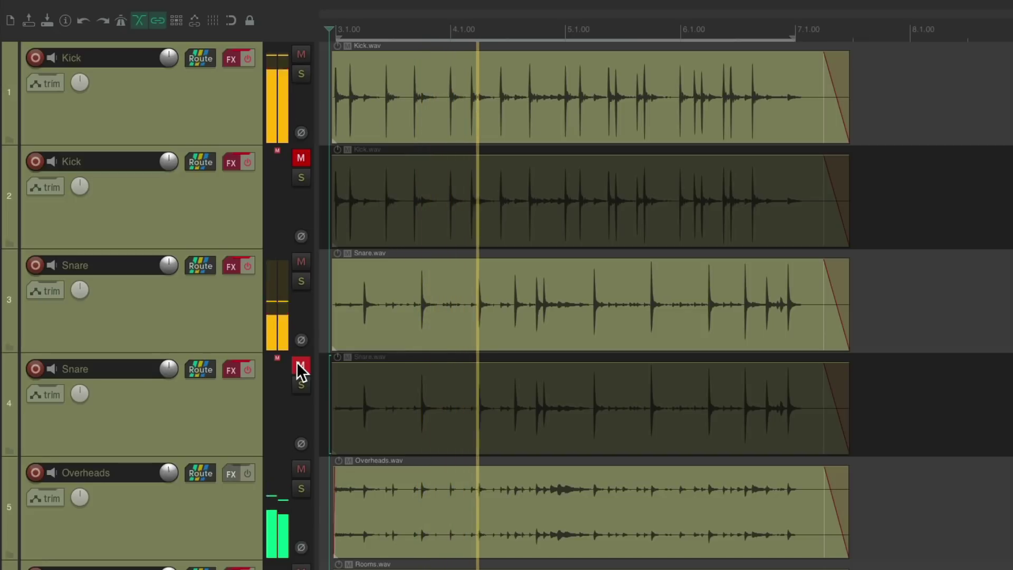
key("space")
Unmute the duplicate Snare and Kick layers and play the fully processed kit.
left_click(297, 363)
left_click(301, 159)
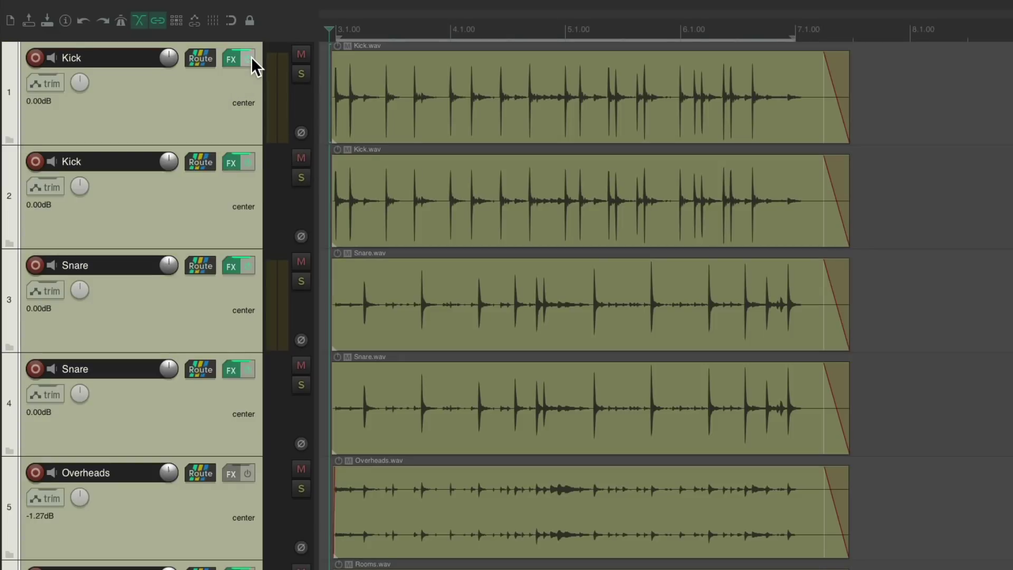
key("space")
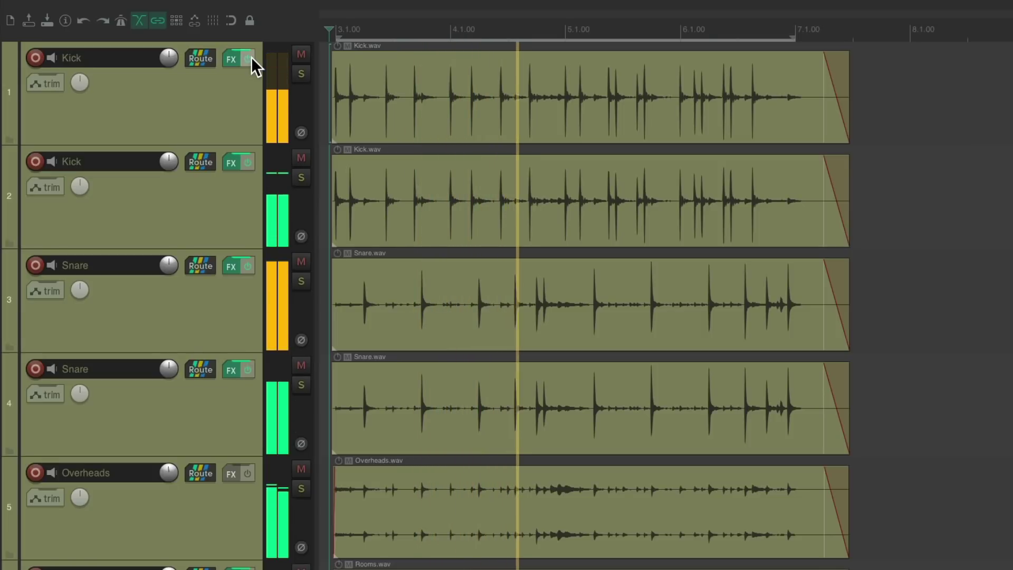
key("space")
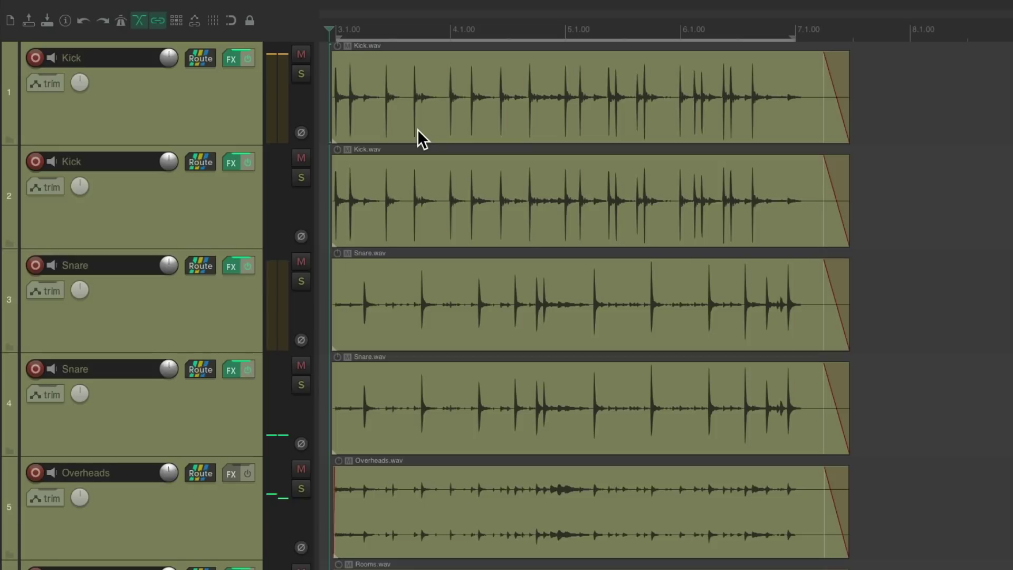